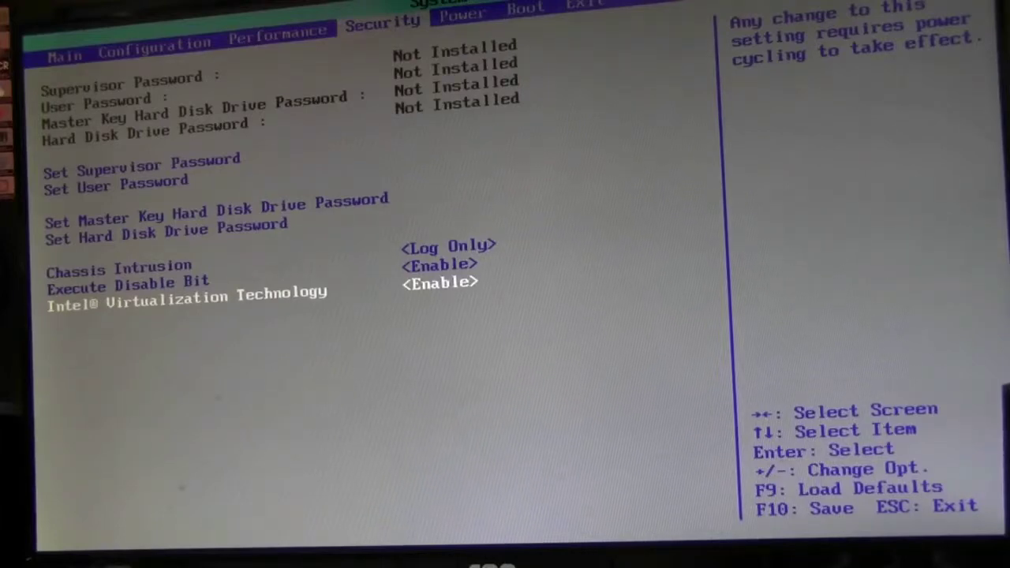
# Keep Intel Virtualization Technology on Enable and exit BIOS setup discarding changes
pyautogui.press('Return')
pyautogui.press('Up')
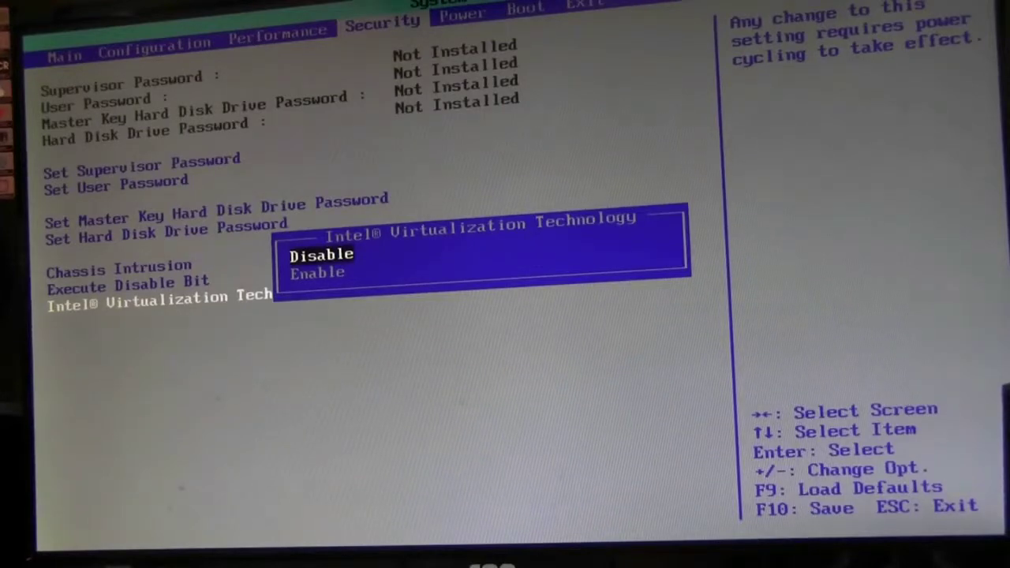
pyautogui.press('Down')
pyautogui.press('Return')
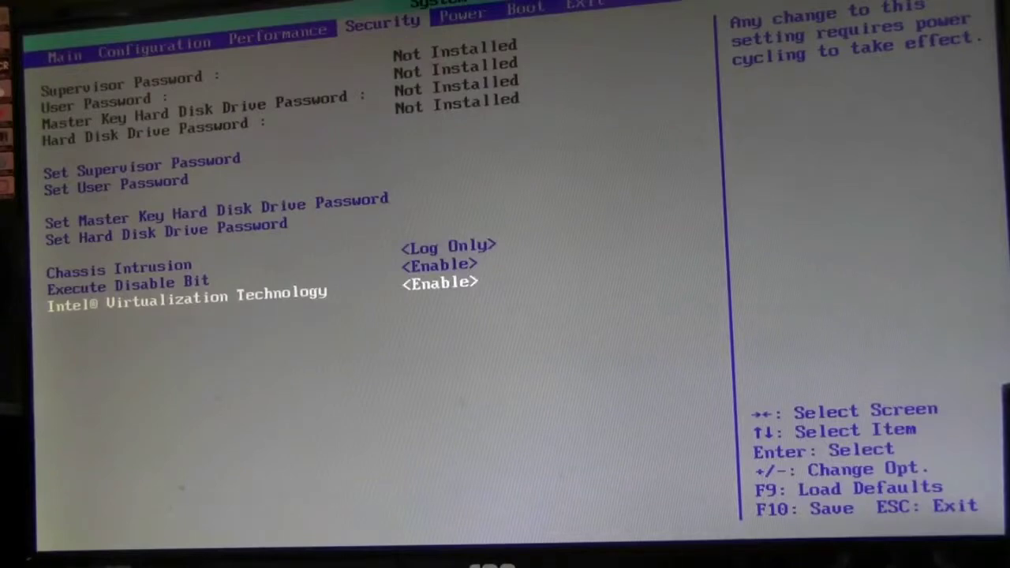
pyautogui.press('Escape')
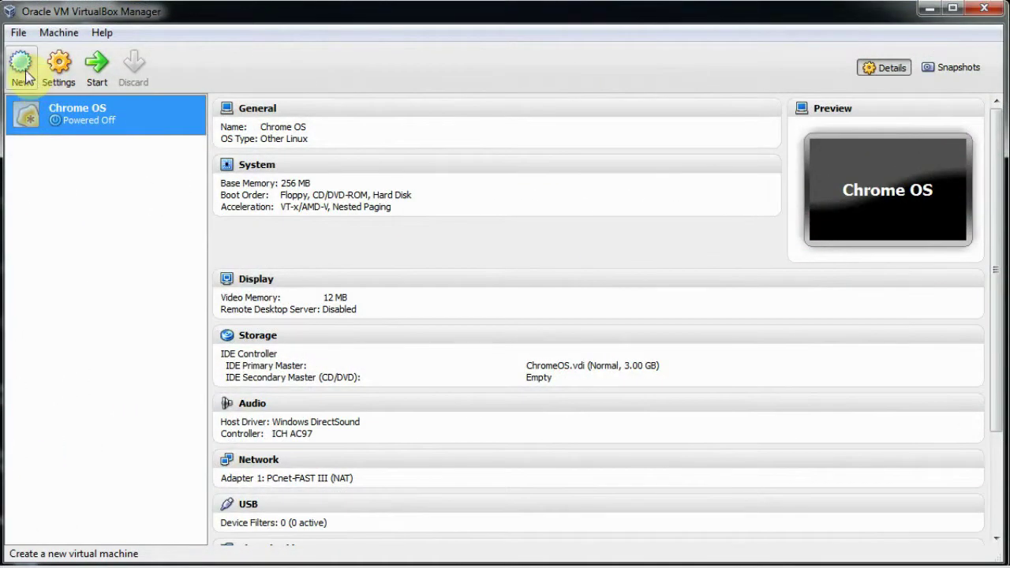
# Start the New Virtual Machine wizard and check the Windows version list
pyautogui.click(22, 68)
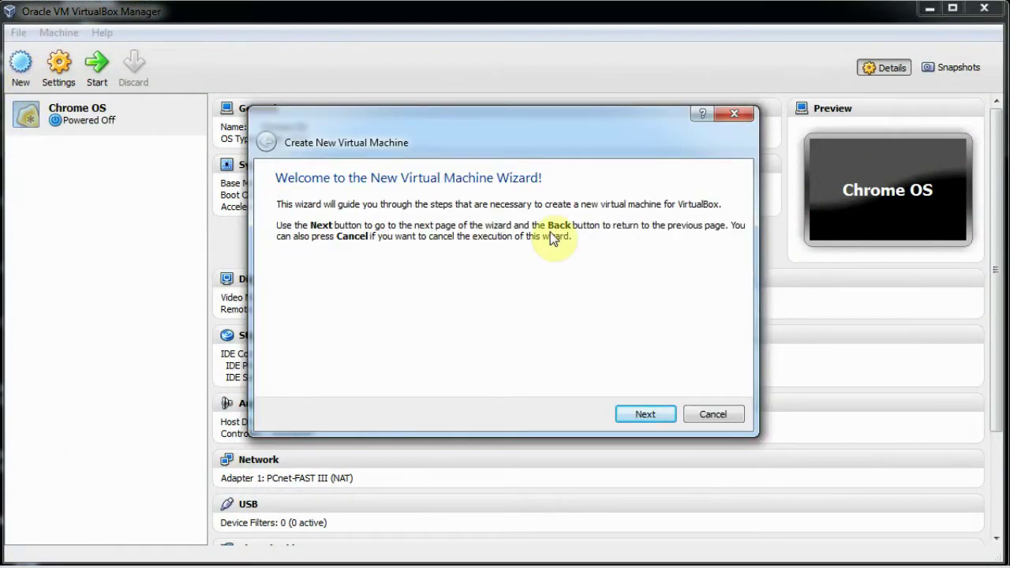
pyautogui.click(641, 419)
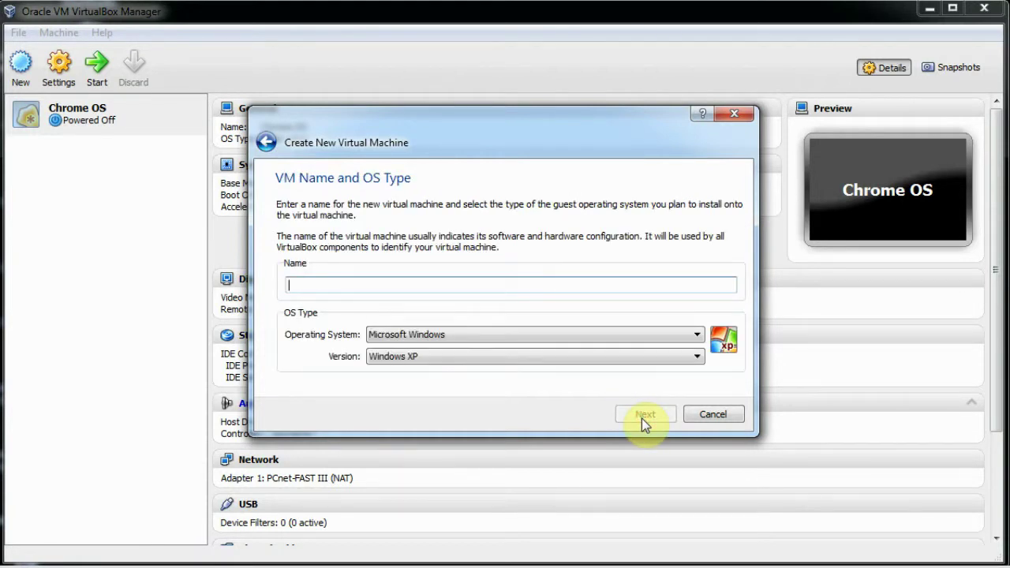
pyautogui.click(698, 357)
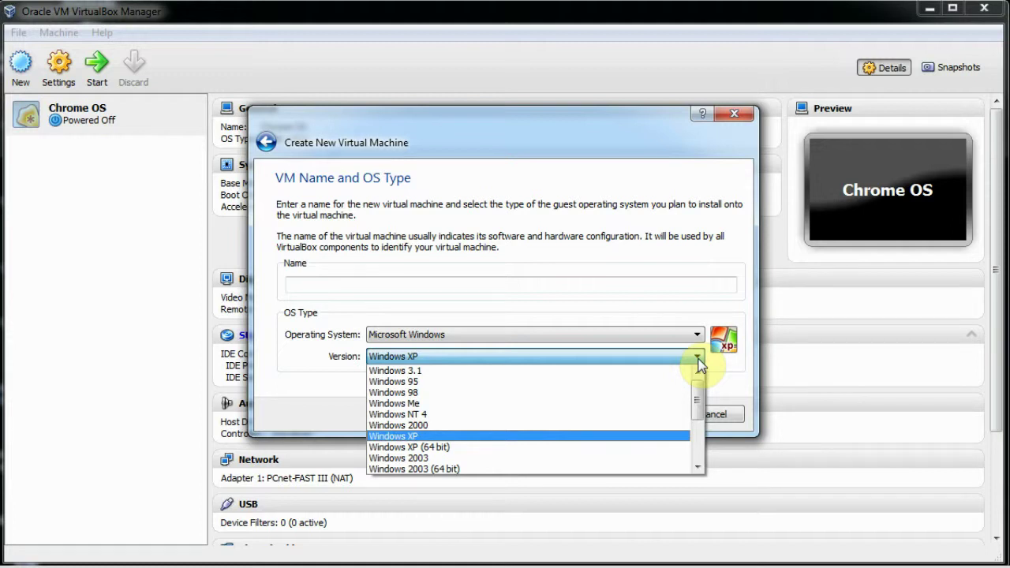
pyautogui.click(730, 388)
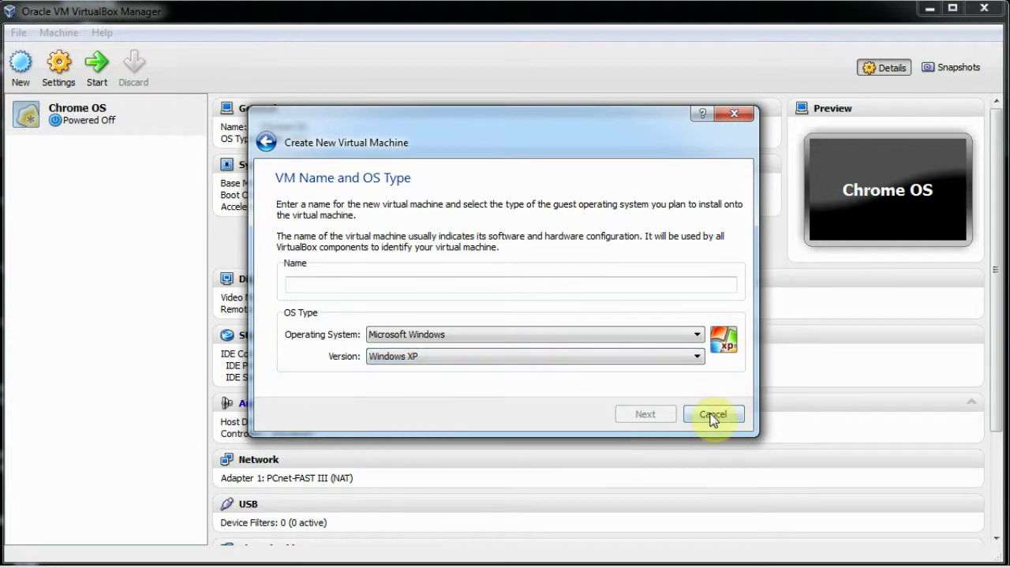
pyautogui.click(427, 359)
pyautogui.click(416, 436)
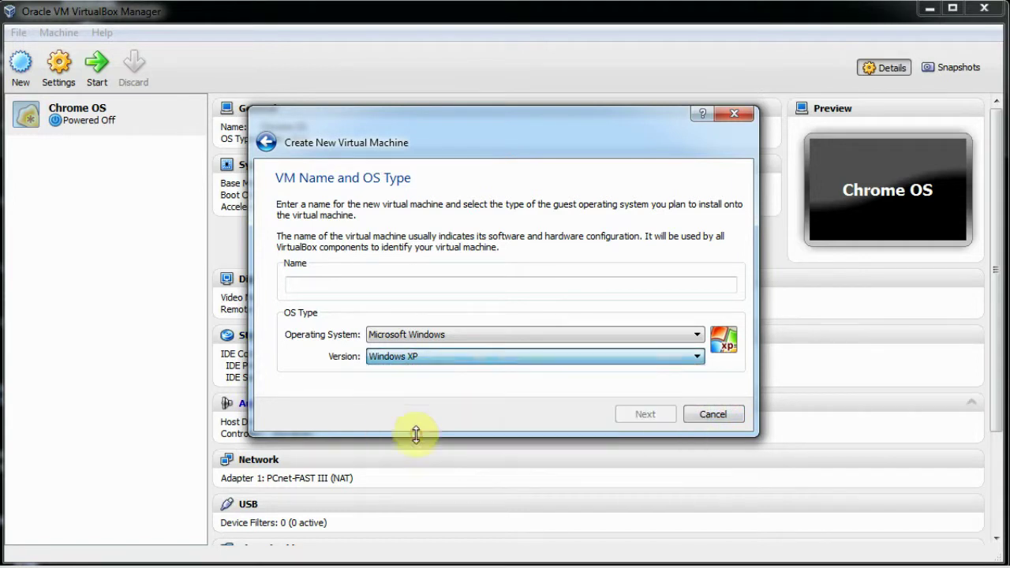
# Name the machine 'Windows 8' and give it 2048 MB of base memory
pyautogui.click(322, 282)
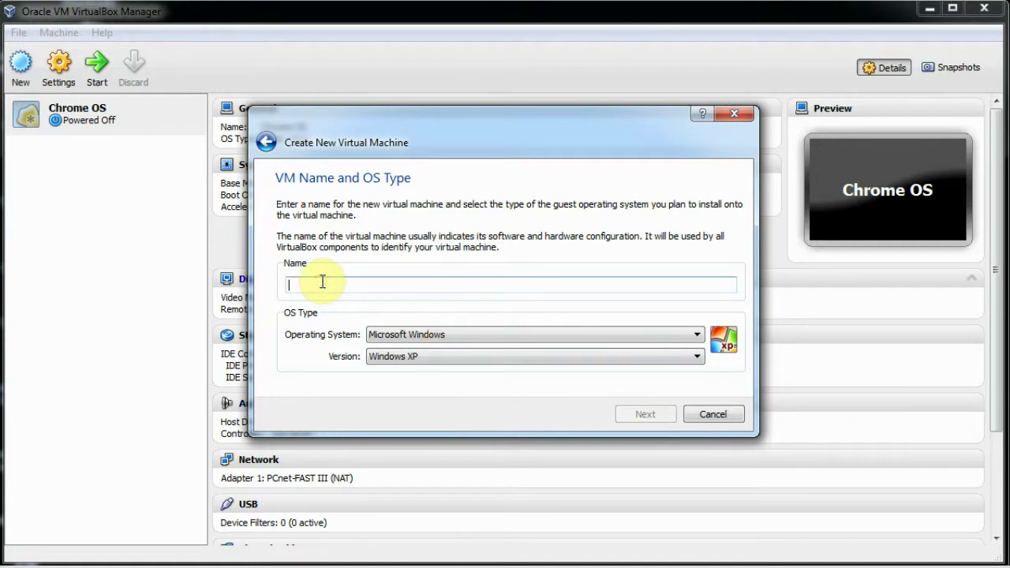
pyautogui.write('Win')
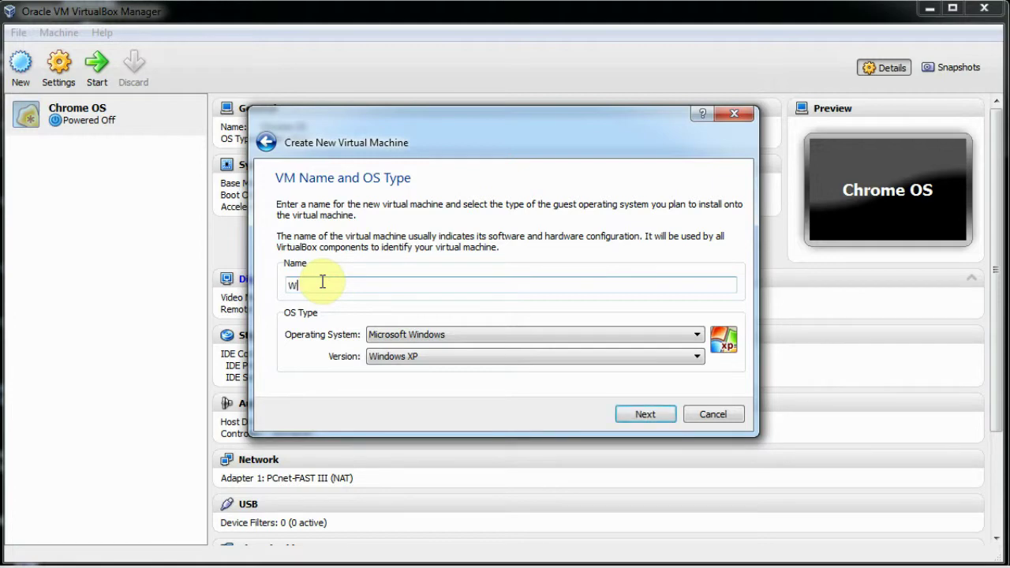
pyautogui.write('dows 8')
pyautogui.click(668, 418)
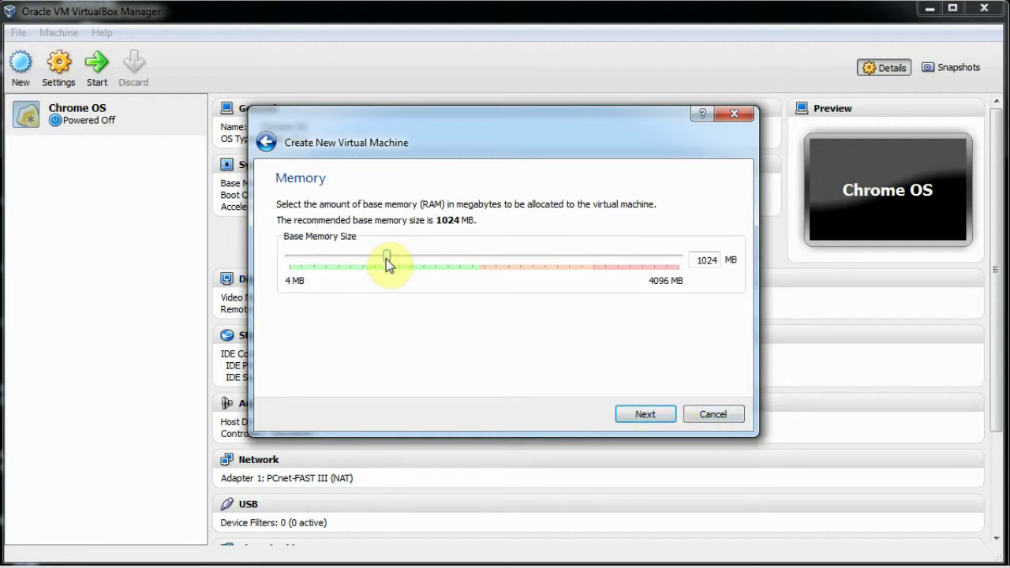
pyautogui.moveTo(390, 259); pyautogui.dragTo(484, 262)
pyautogui.click(635, 413)
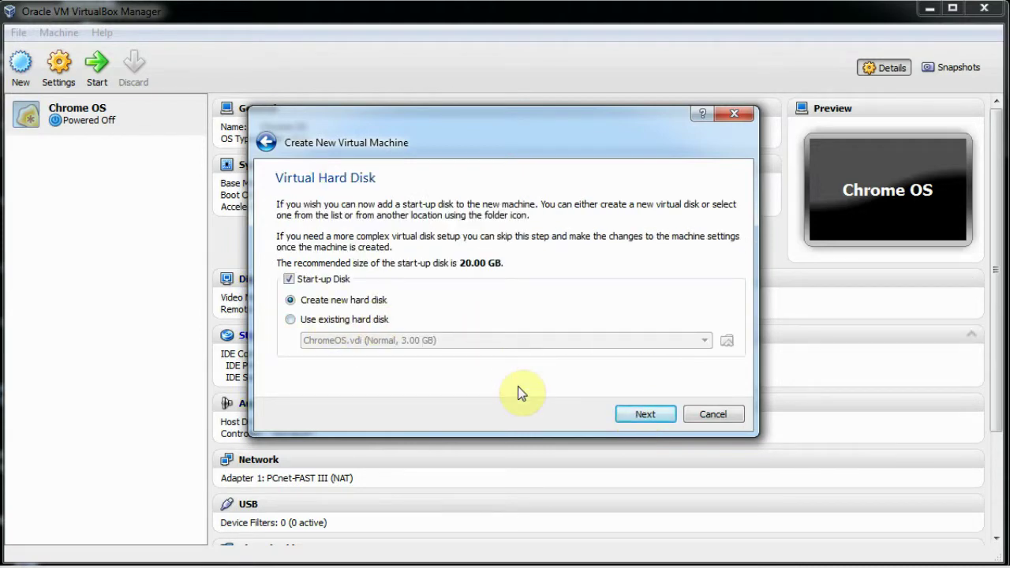
# Create a 20 GB dynamically allocated VDI disk named Windows 8, then create the machine
pyautogui.click(632, 413)
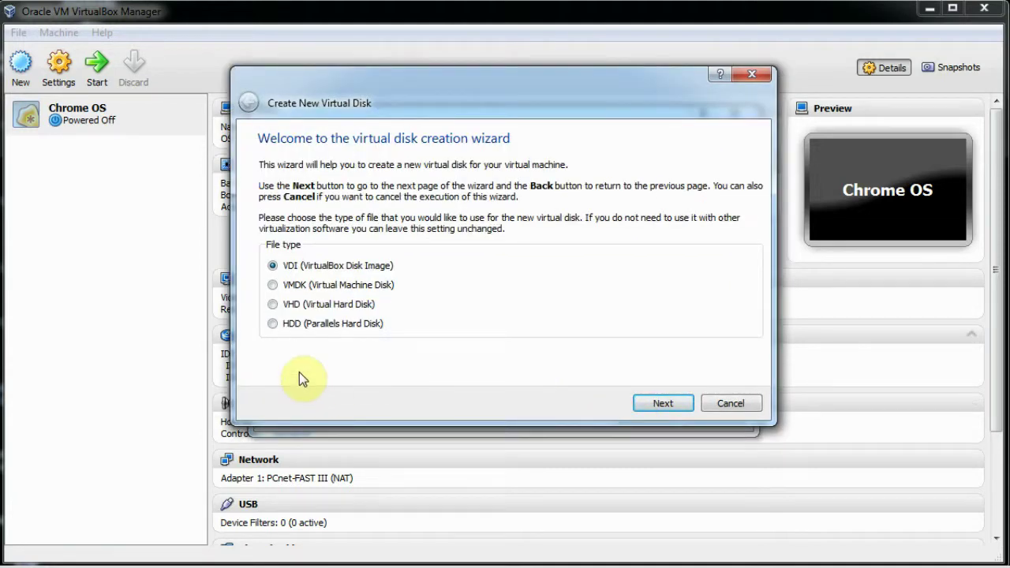
pyautogui.click(656, 403)
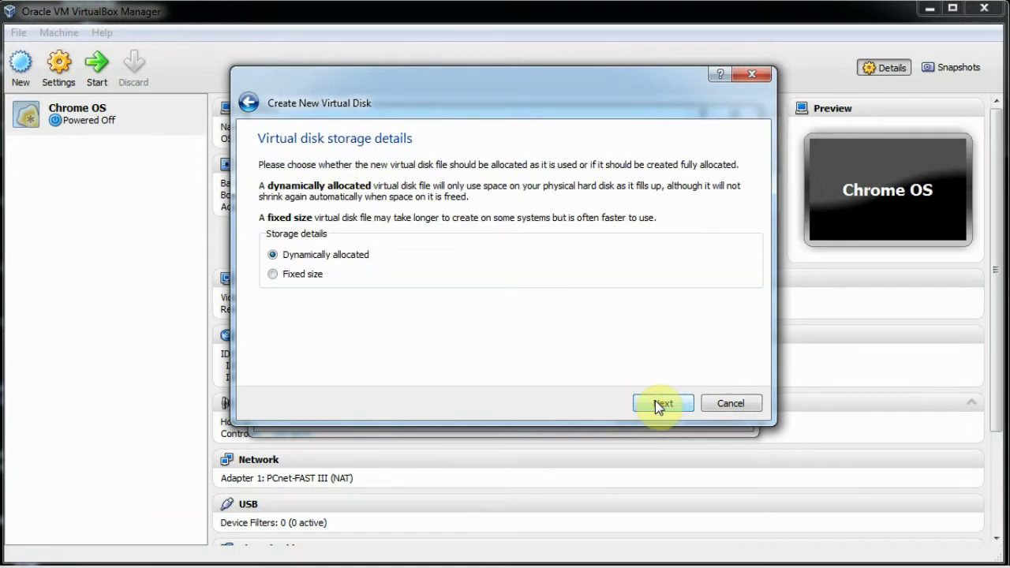
pyautogui.click(658, 402)
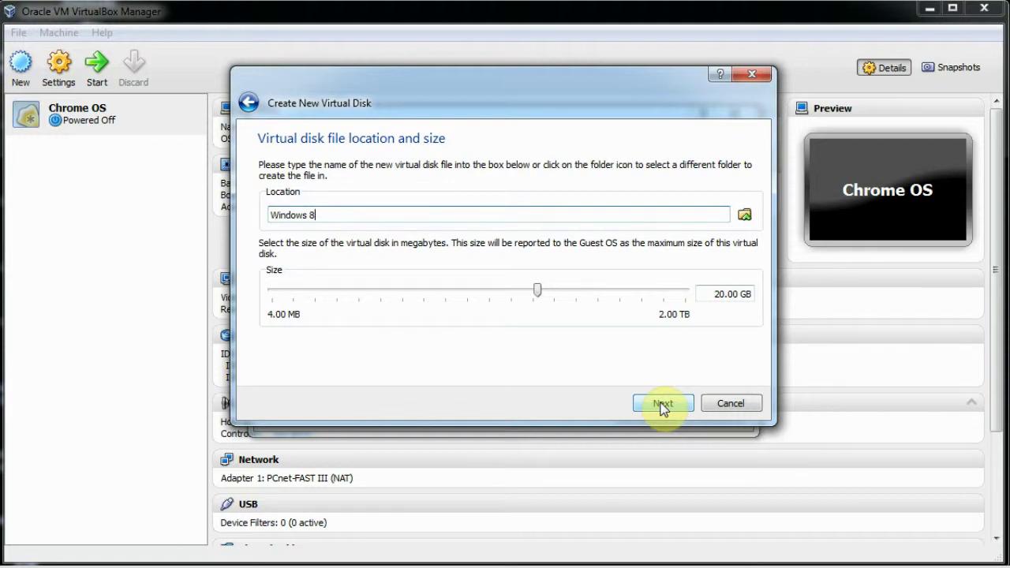
pyautogui.click(661, 404)
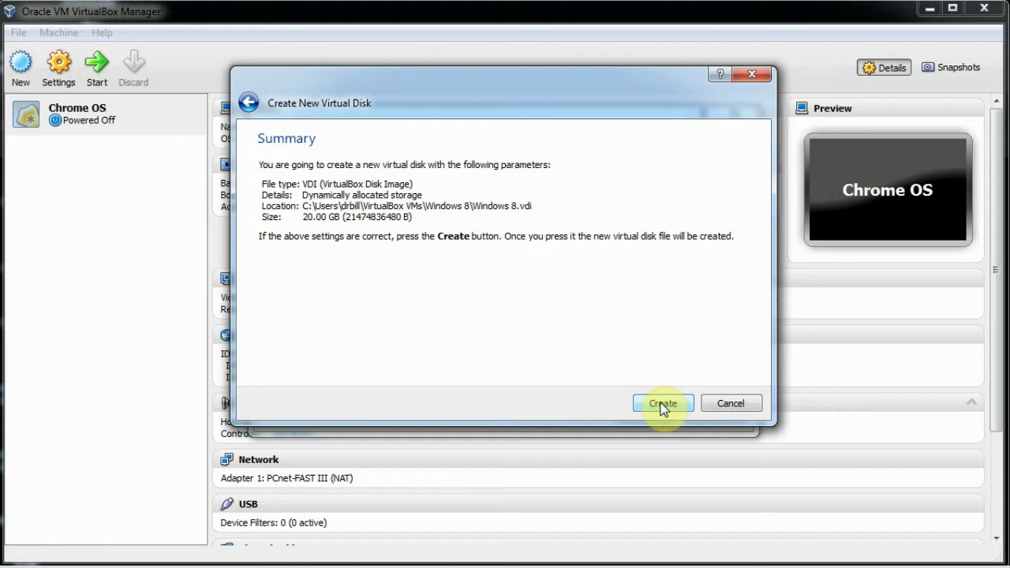
pyautogui.click(663, 405)
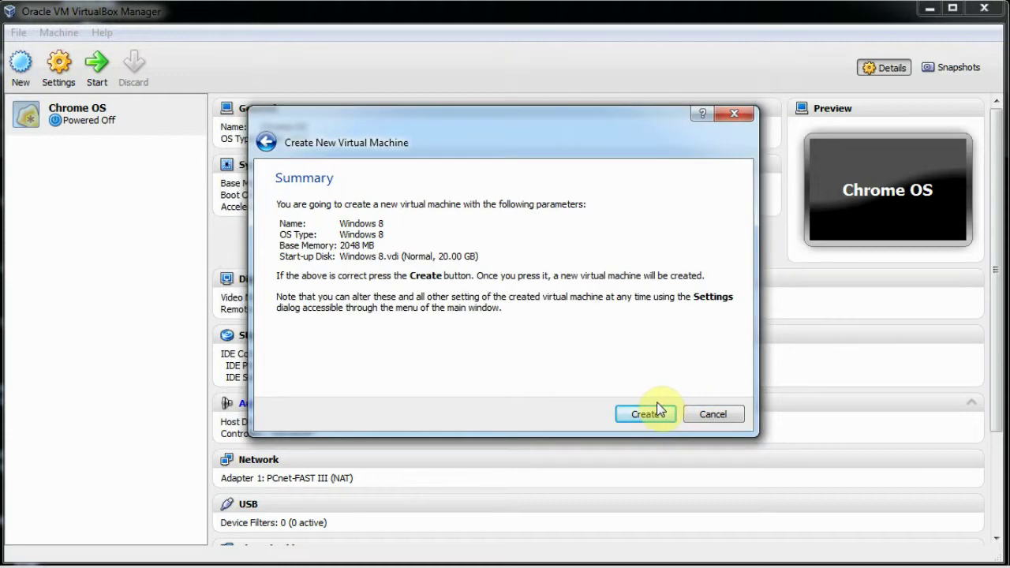
pyautogui.click(645, 414)
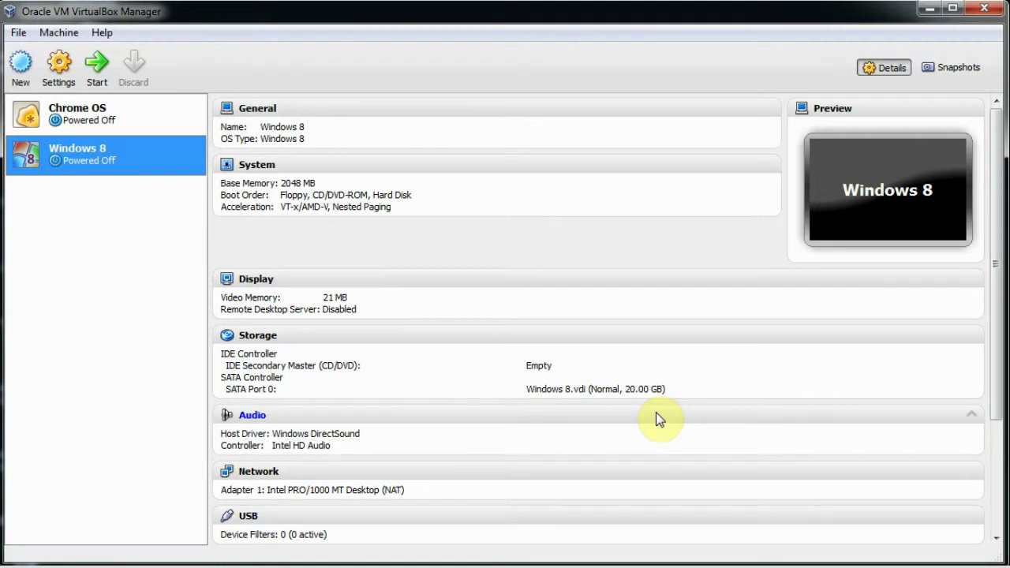
# Set the Windows 8 VM boot order to CD/DVD-ROM, Hard Disk, Floppy
pyautogui.rightClick(127, 162)
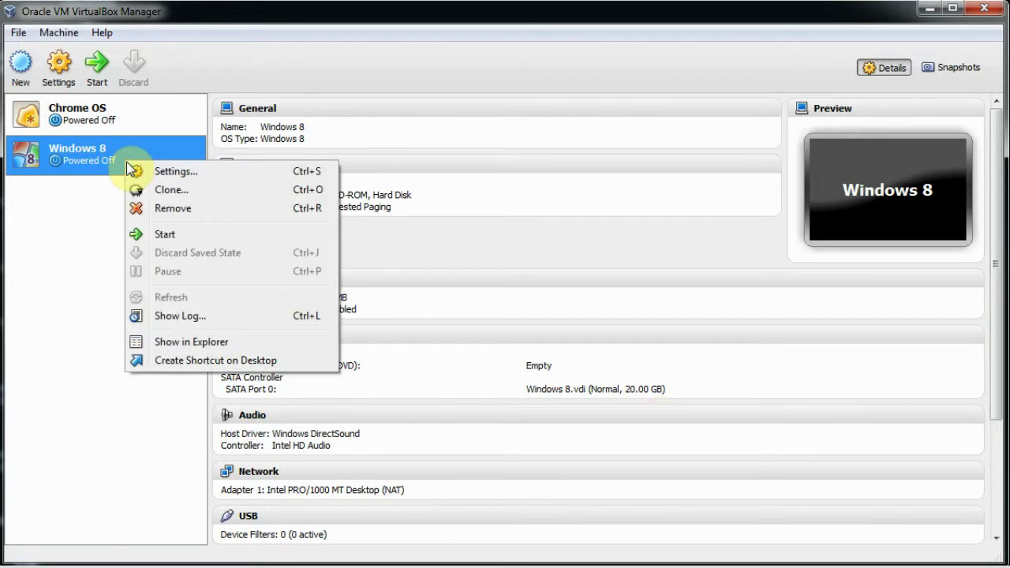
pyautogui.click(142, 170)
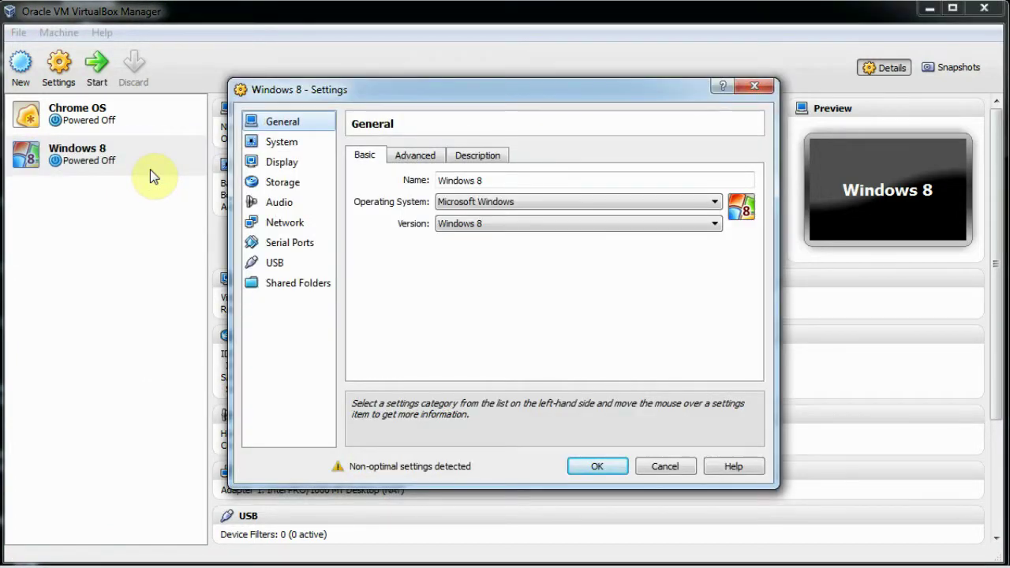
pyautogui.click(277, 144)
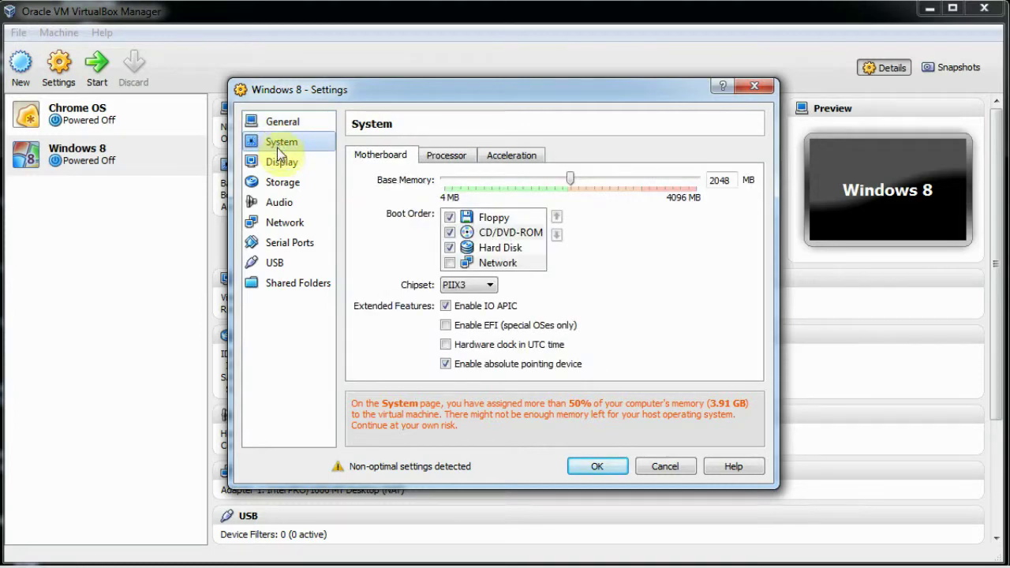
pyautogui.click(447, 221)
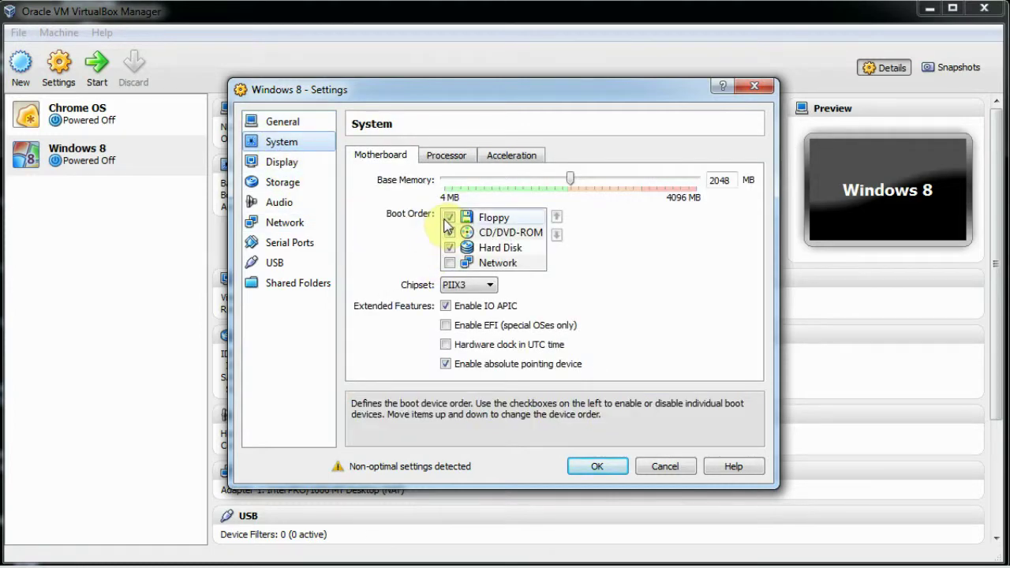
pyautogui.click(502, 233)
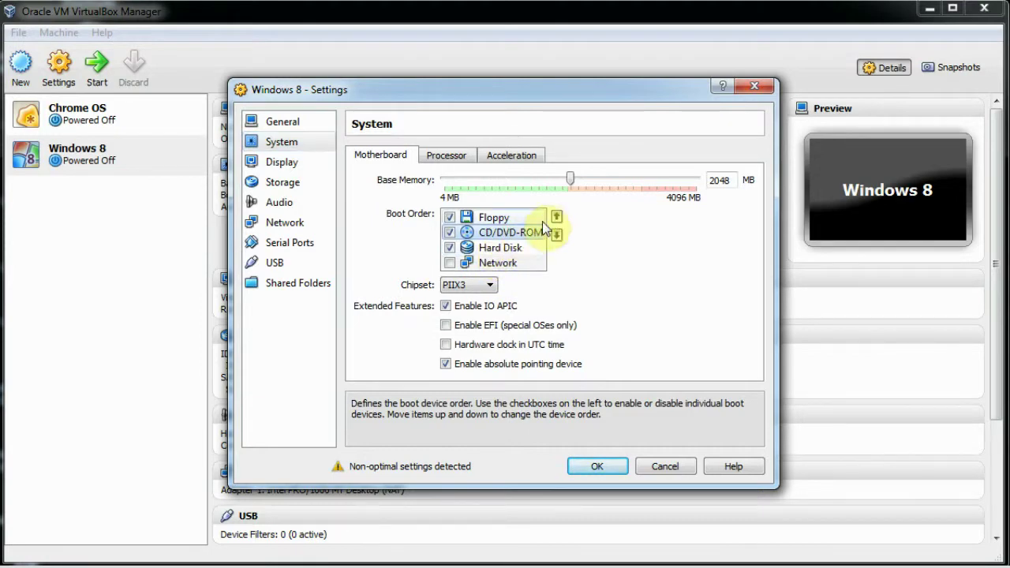
pyautogui.click(556, 219)
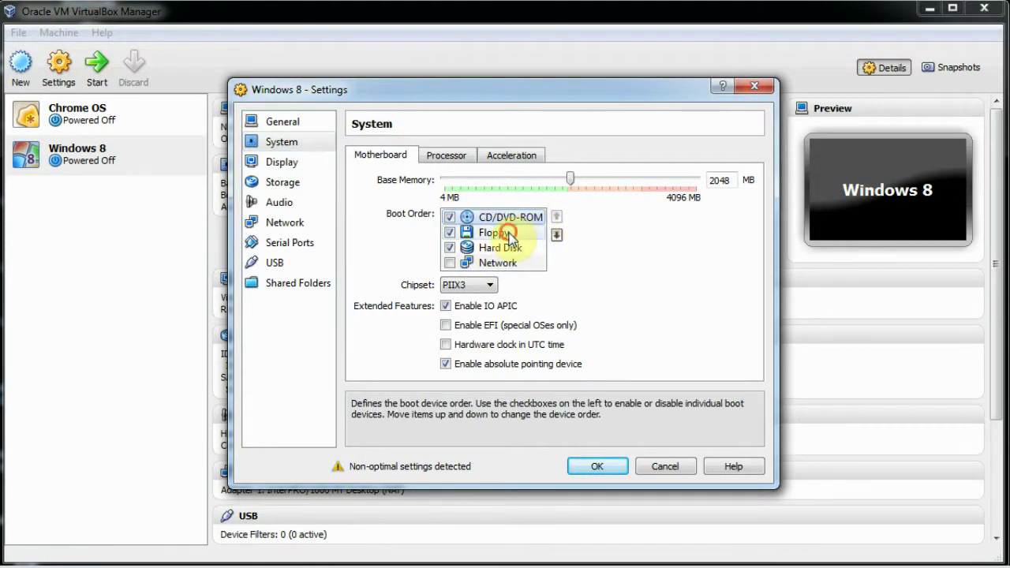
pyautogui.click(497, 233)
pyautogui.click(556, 235)
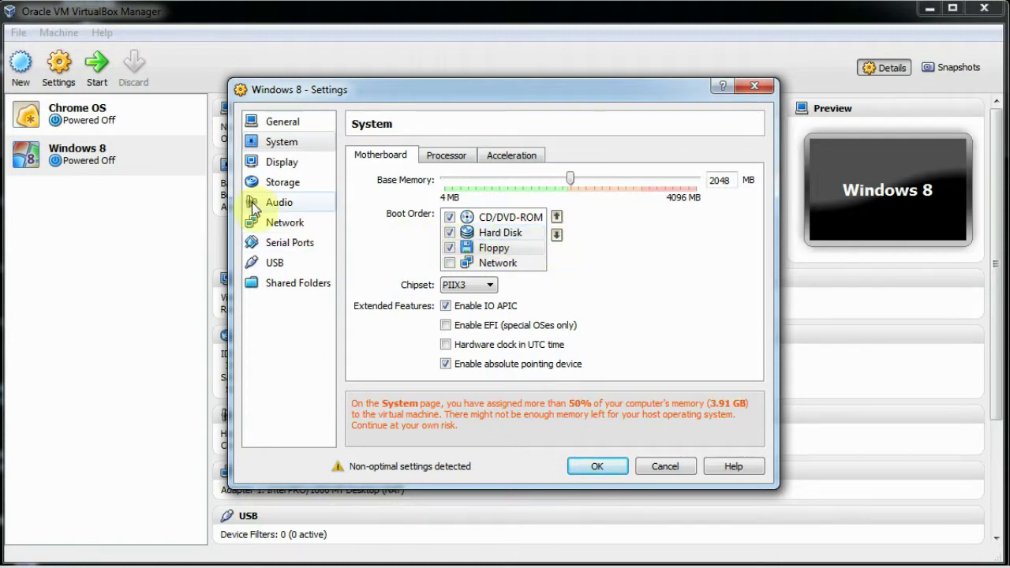
# Review the Display, Storage and Audio pages and save the settings
pyautogui.click(264, 168)
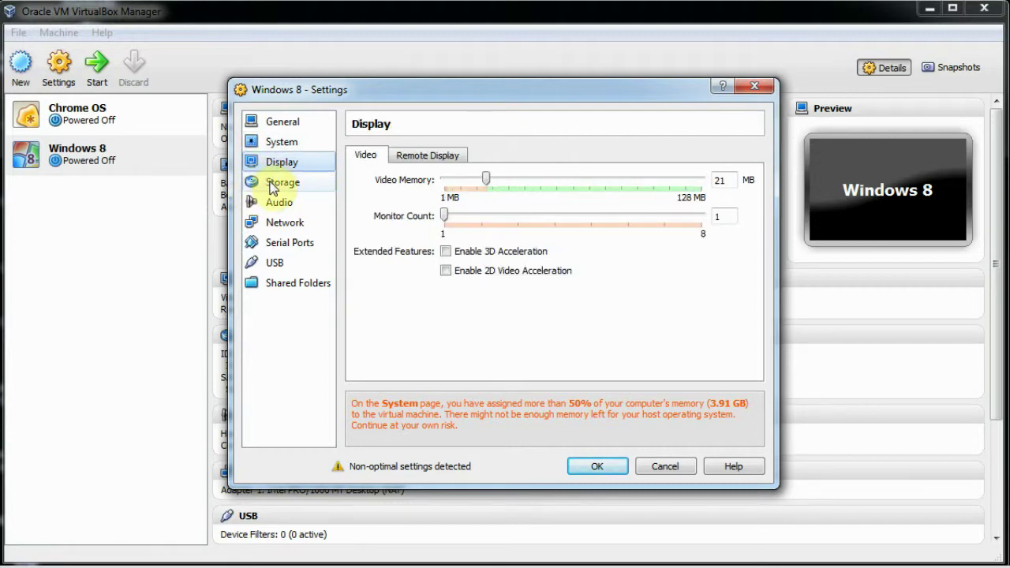
pyautogui.click(271, 184)
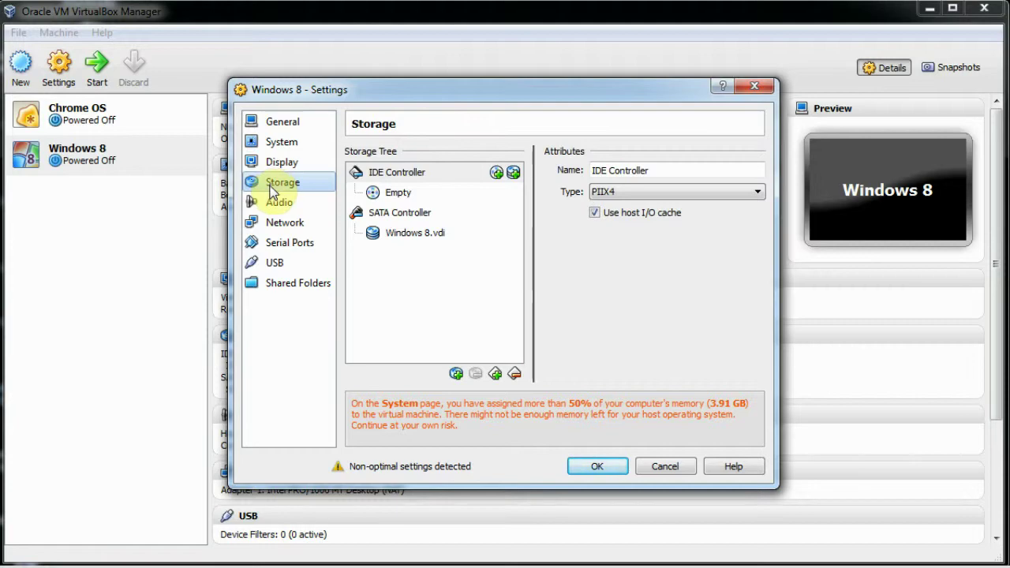
pyautogui.click(276, 208)
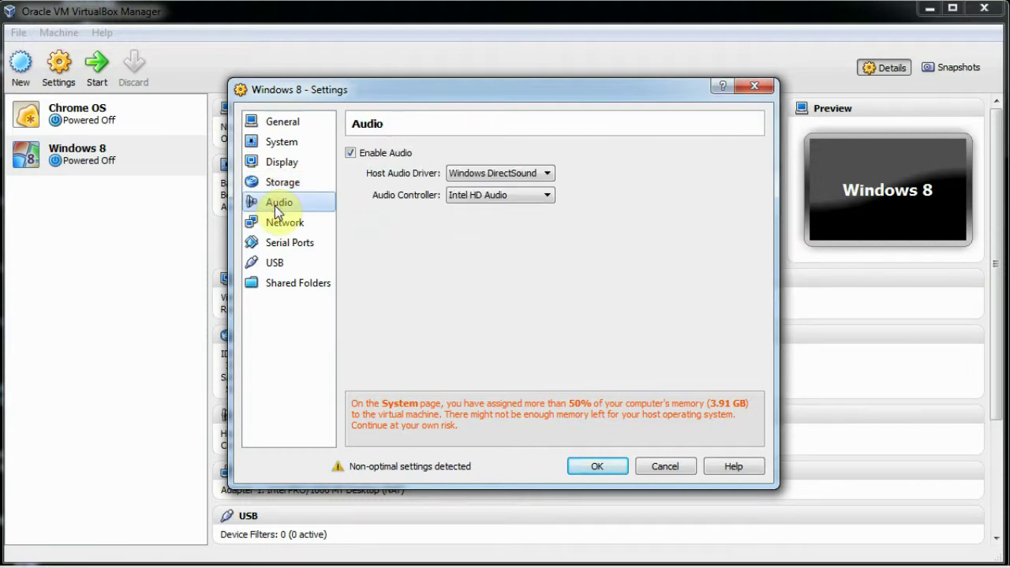
pyautogui.click(598, 466)
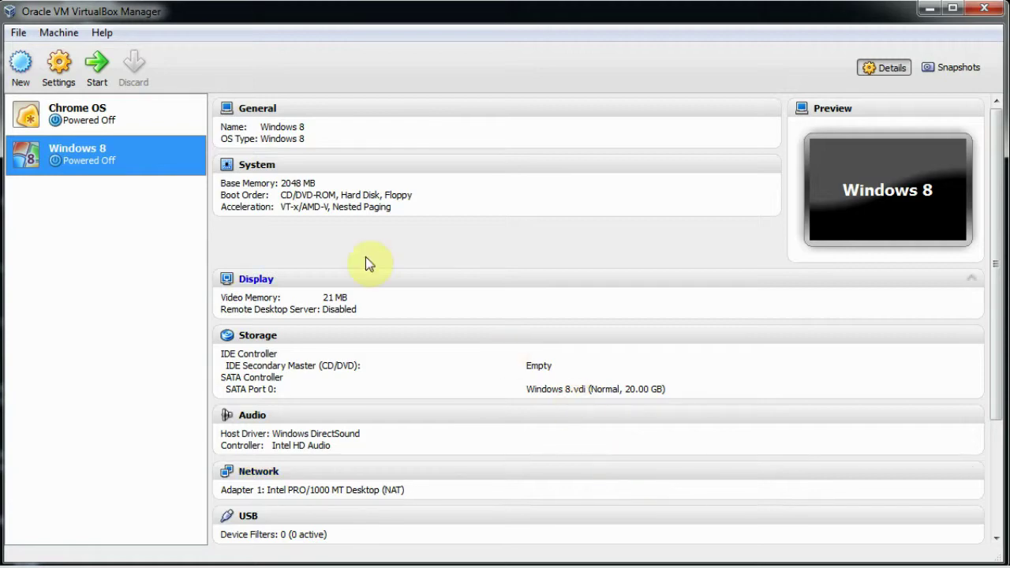
# Start the Windows 8 VM, dismissing the keyboard notice and wizard welcome page
pyautogui.click(95, 66)
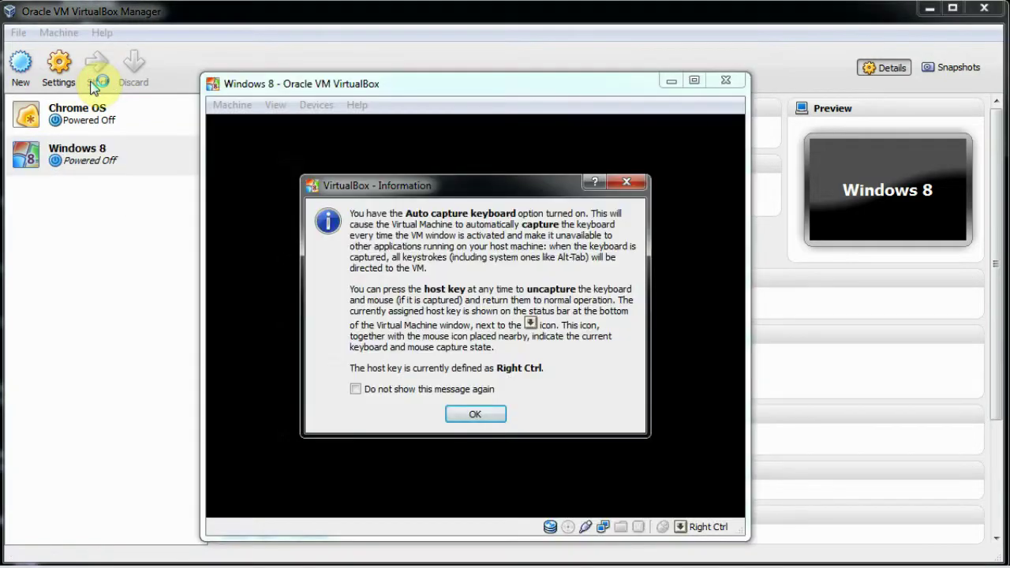
pyautogui.click(477, 418)
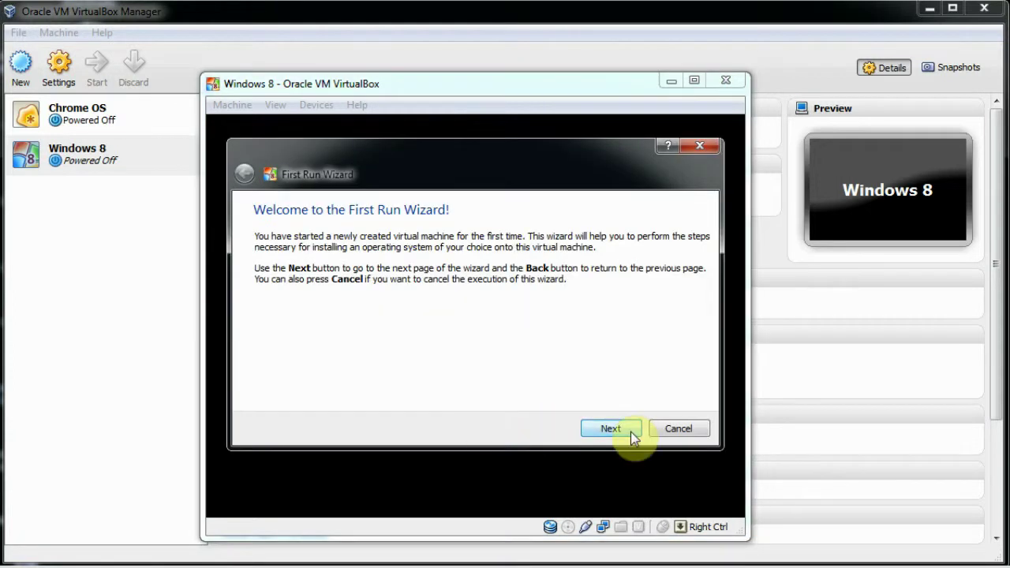
pyautogui.click(625, 430)
# Boot the VM from Windows8-ConsumerPreview-32bit-English.iso selected in Downloads
pyautogui.click(670, 286)
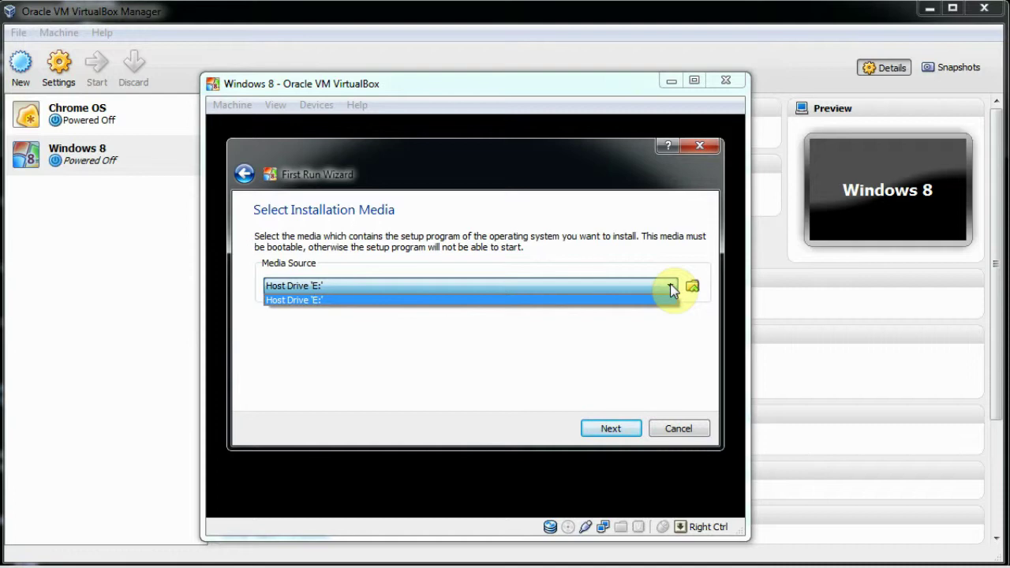
pyautogui.click(692, 286)
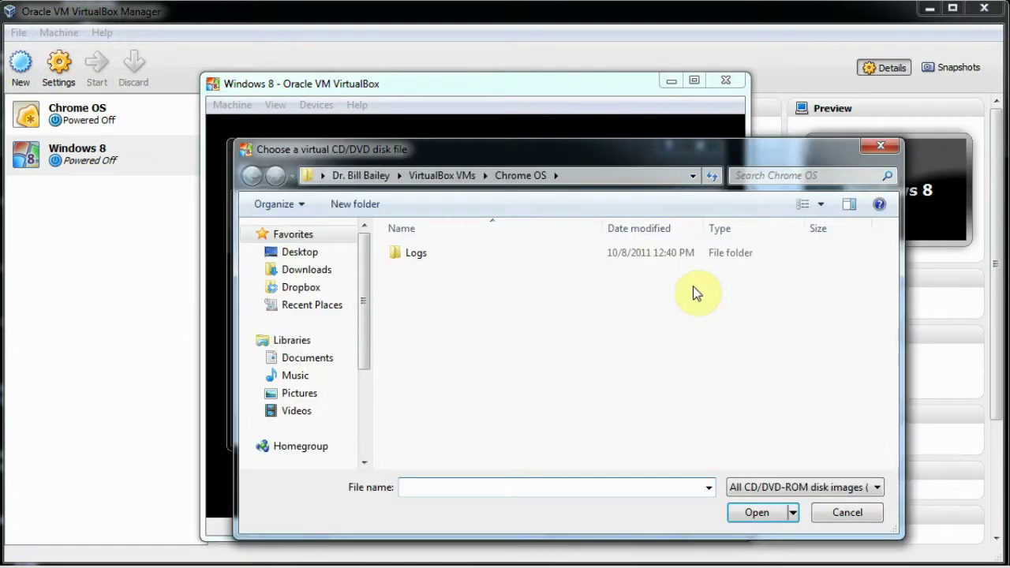
pyautogui.click(320, 271)
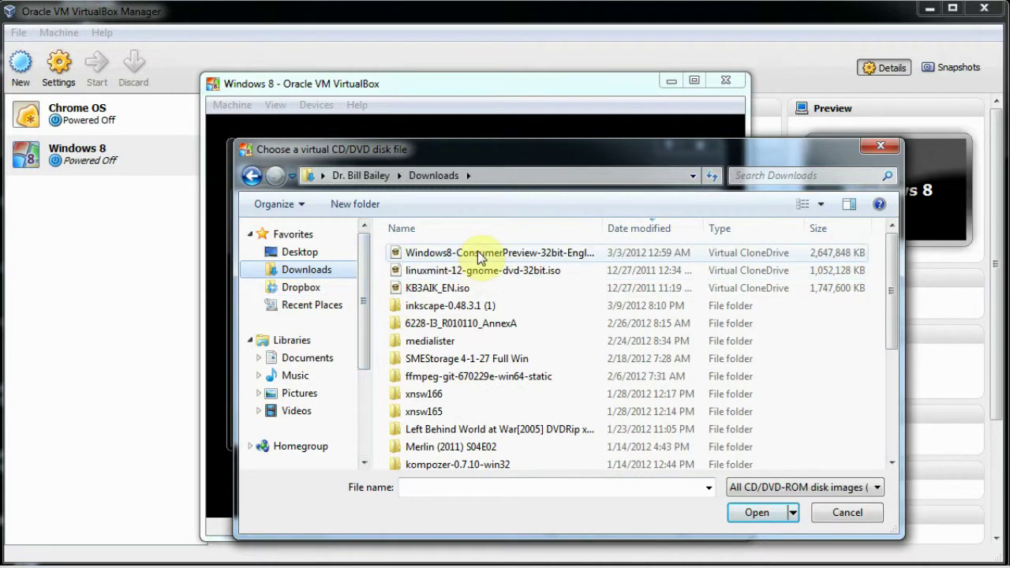
pyautogui.click(478, 253)
pyautogui.moveTo(605, 230); pyautogui.dragTo(640, 230)
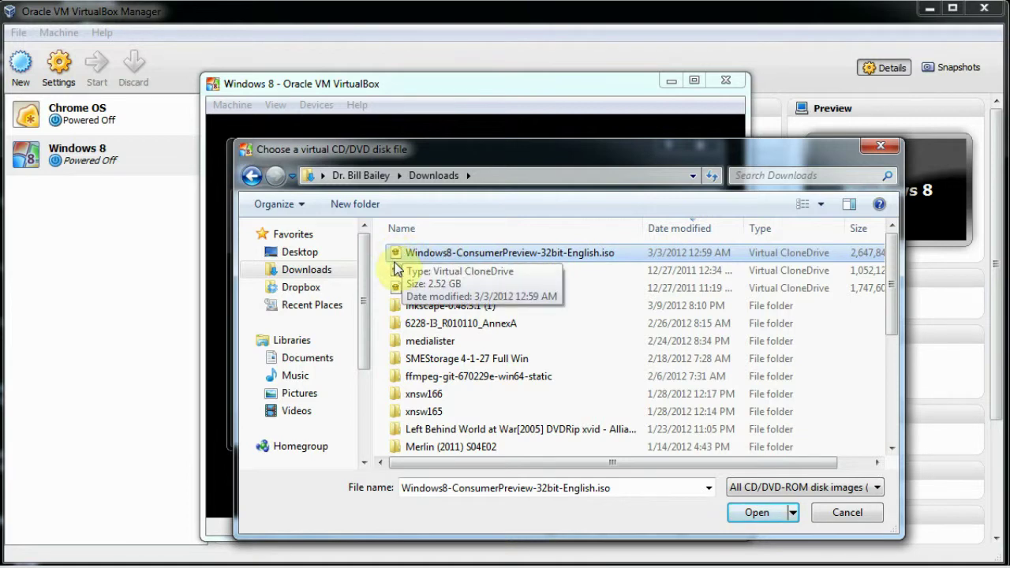
pyautogui.click(742, 513)
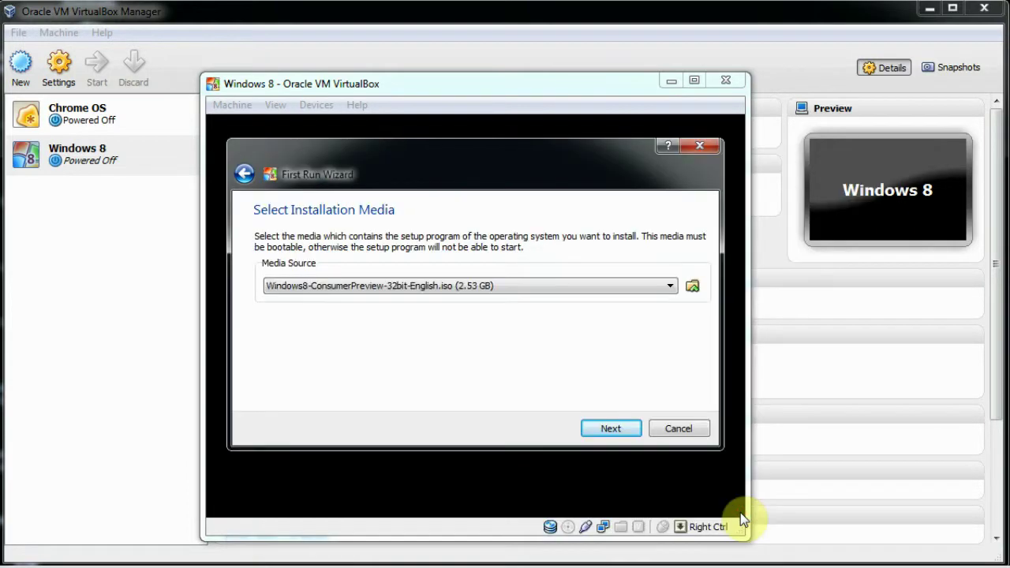
pyautogui.click(612, 429)
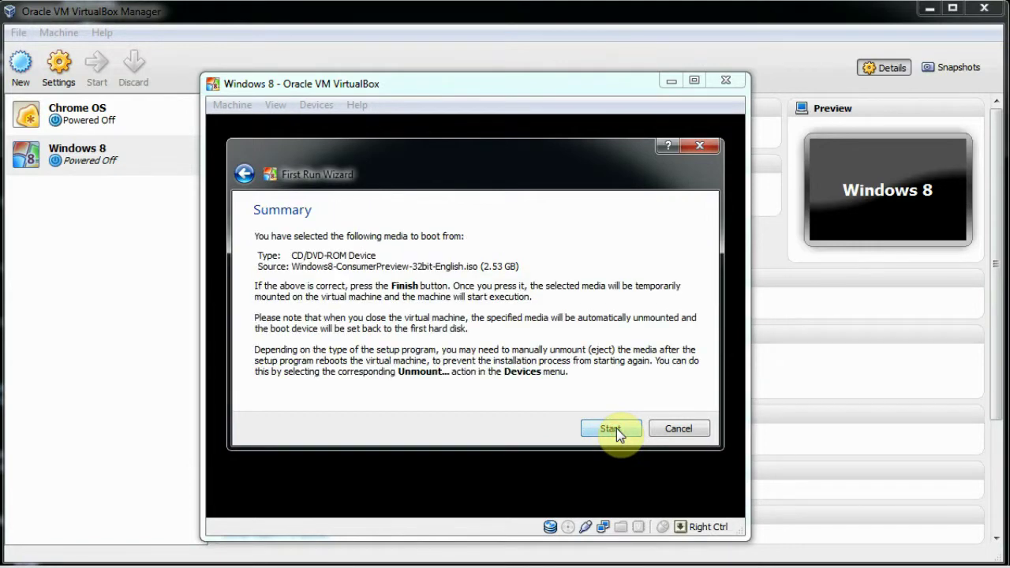
pyautogui.click(611, 428)
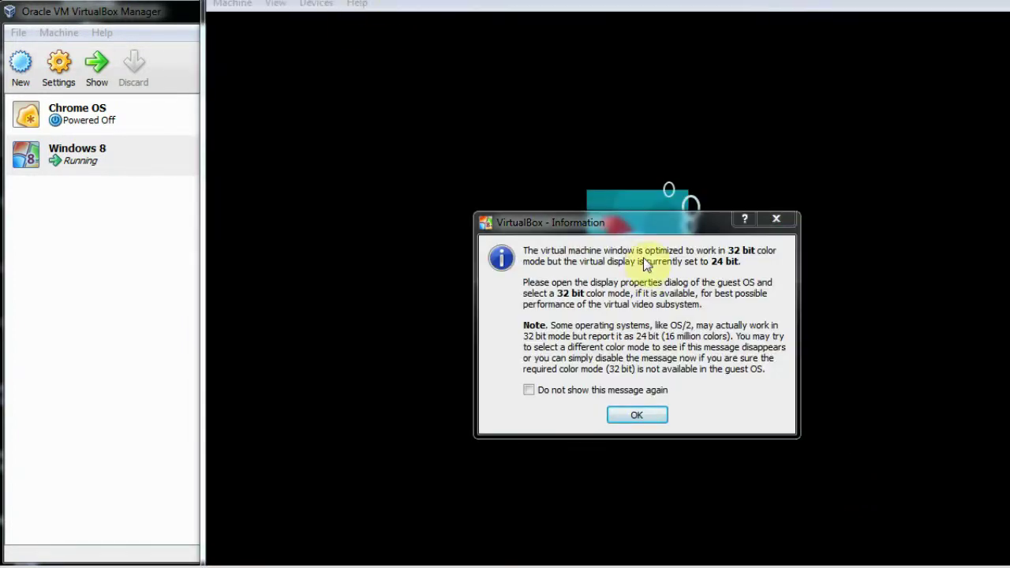
# Dismiss the colour-mode and mouse integration notices and move the VM window to the top
pyautogui.click(636, 418)
pyautogui.moveTo(640, 2); pyautogui.dragTo(444, 21)
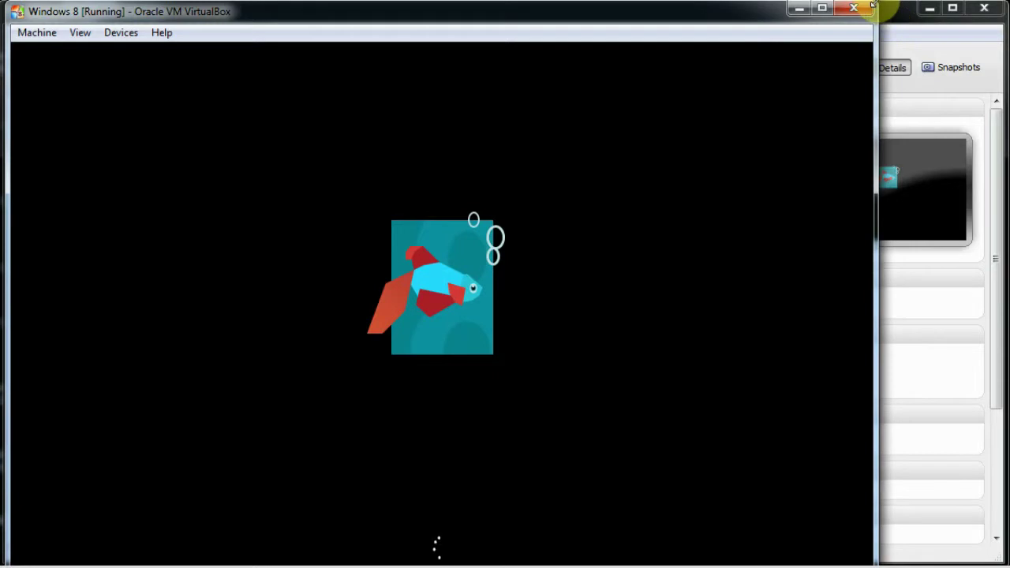
pyautogui.moveTo(875, 2); pyautogui.dragTo(887, 64)
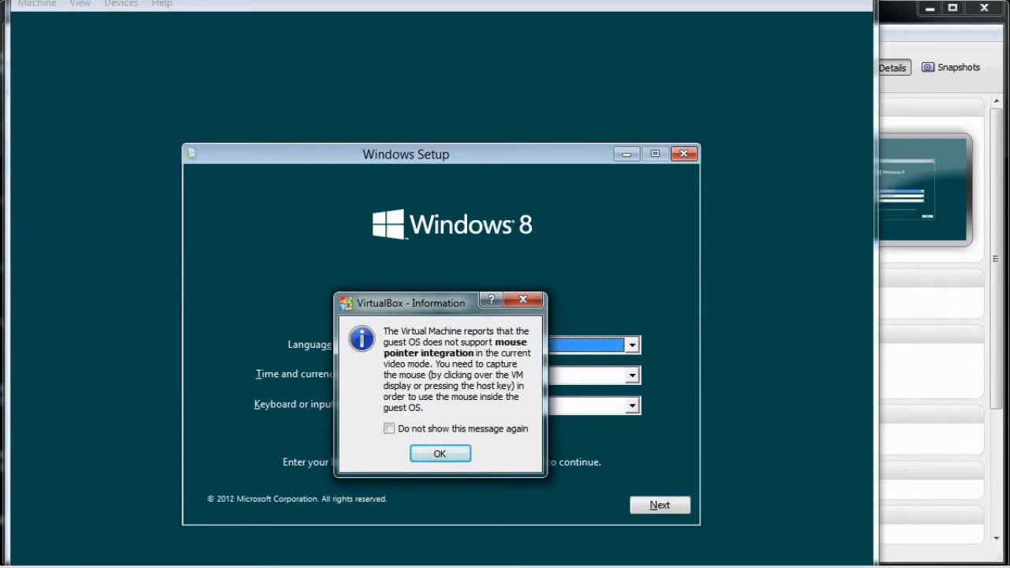
pyautogui.click(427, 456)
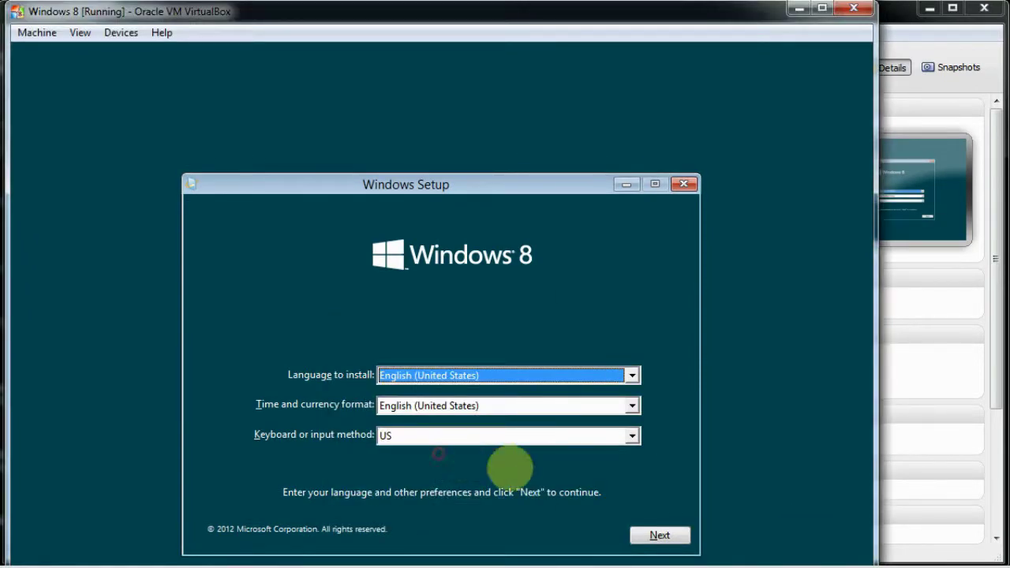
pyautogui.moveTo(877, 3); pyautogui.dragTo(867, 98)
pyautogui.moveTo(718, 105); pyautogui.dragTo(795, 14)
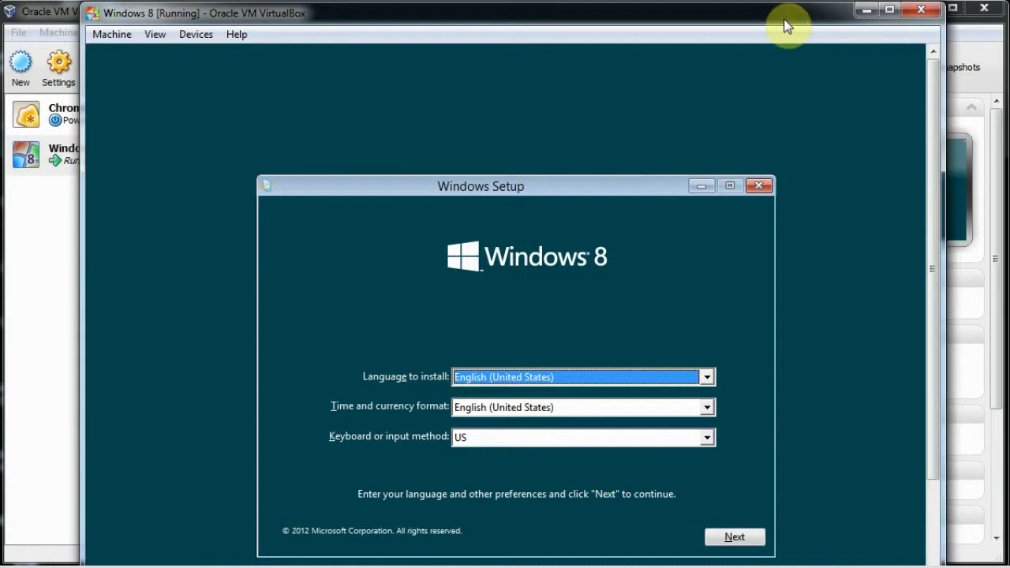
# Accept the default language settings and begin installing Windows 8
pyautogui.click(740, 537)
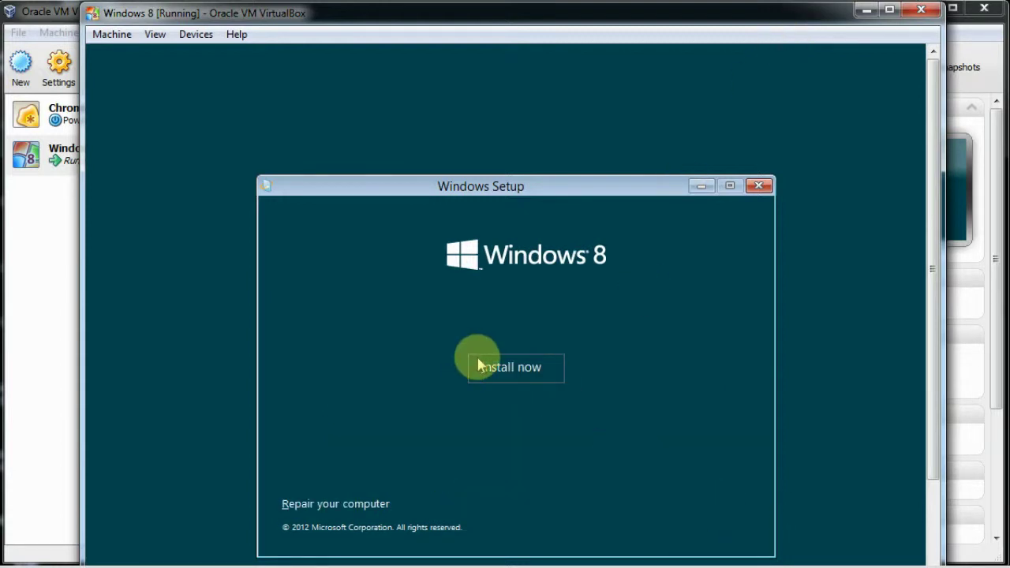
pyautogui.click(500, 372)
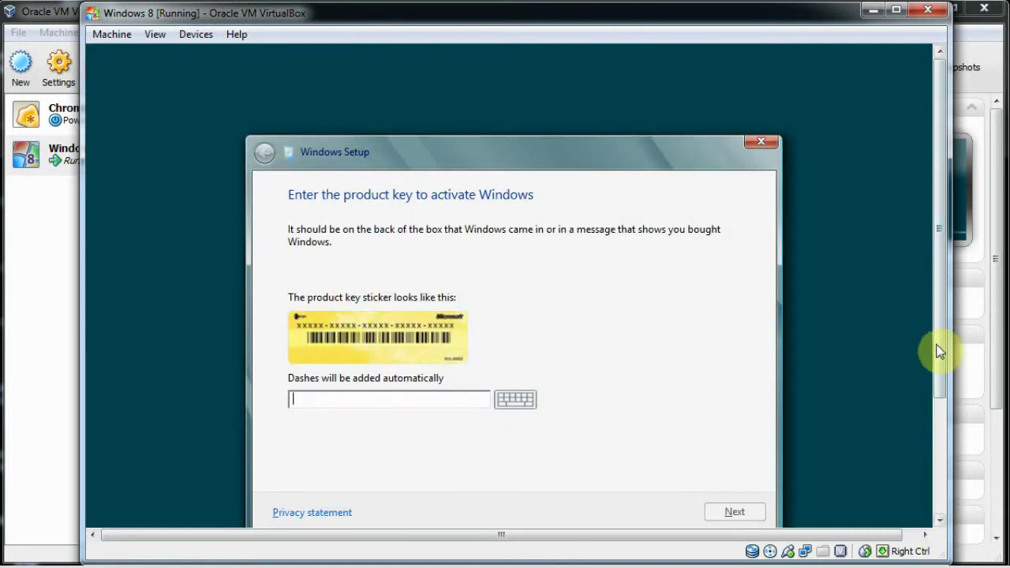
pyautogui.moveTo(941, 349); pyautogui.dragTo(942, 379)
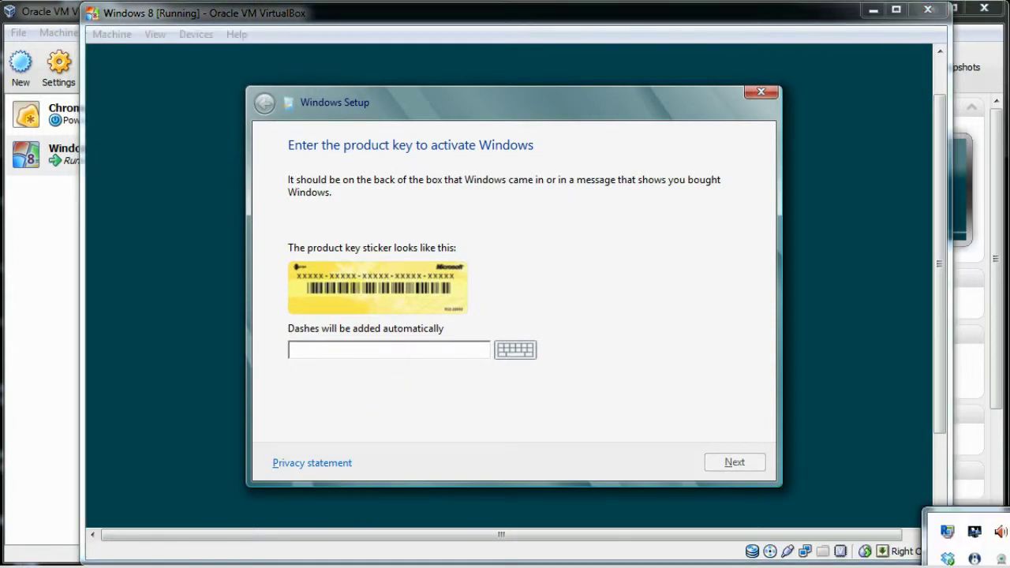
# Open the product key text file from the Dropbox folder in PSPad
pyautogui.rightClick(949, 556)
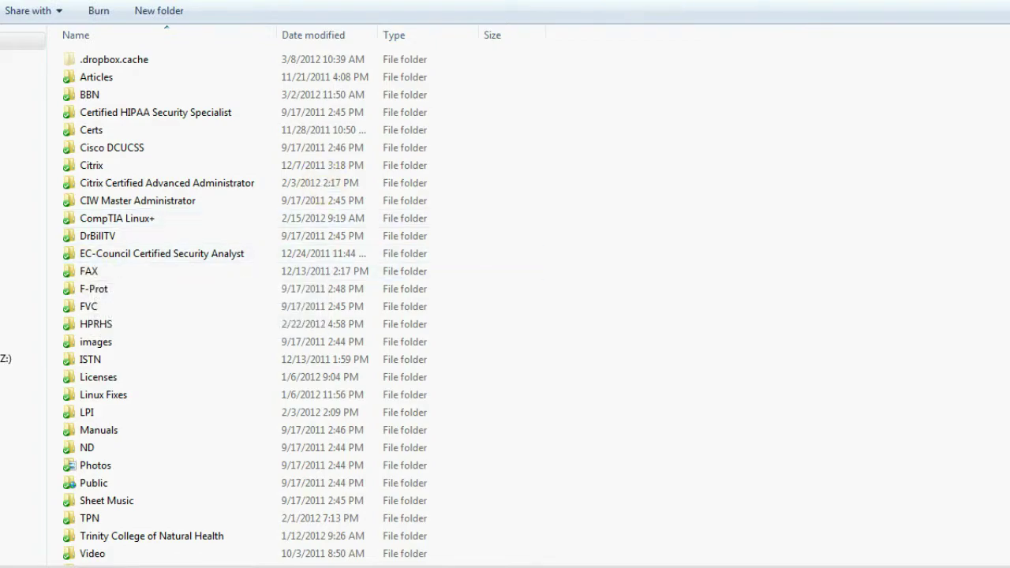
pyautogui.scroll(-12, 300, 304)
pyautogui.scroll(-18, 536, 306)
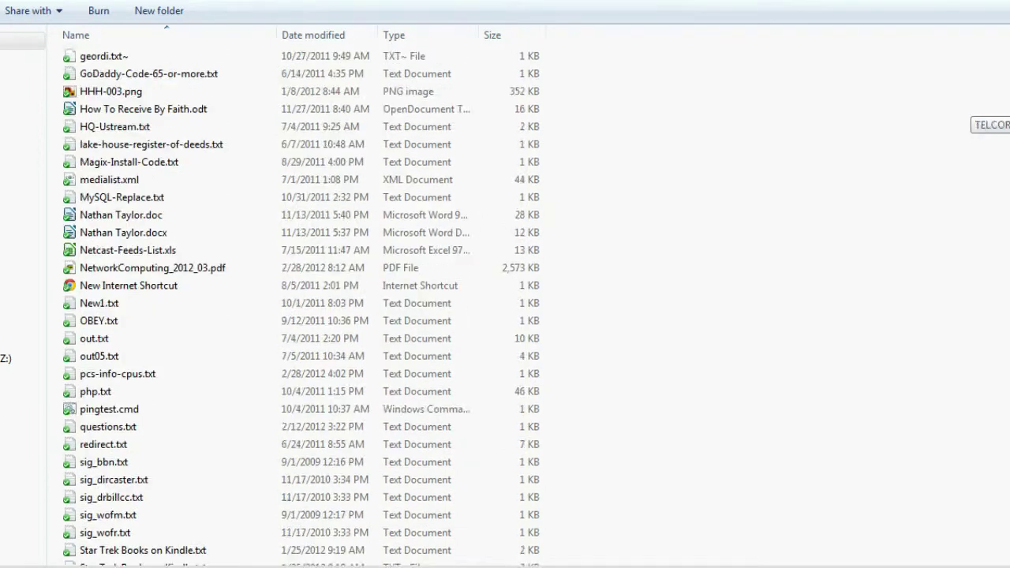
pyautogui.scroll(-4, 300, 304)
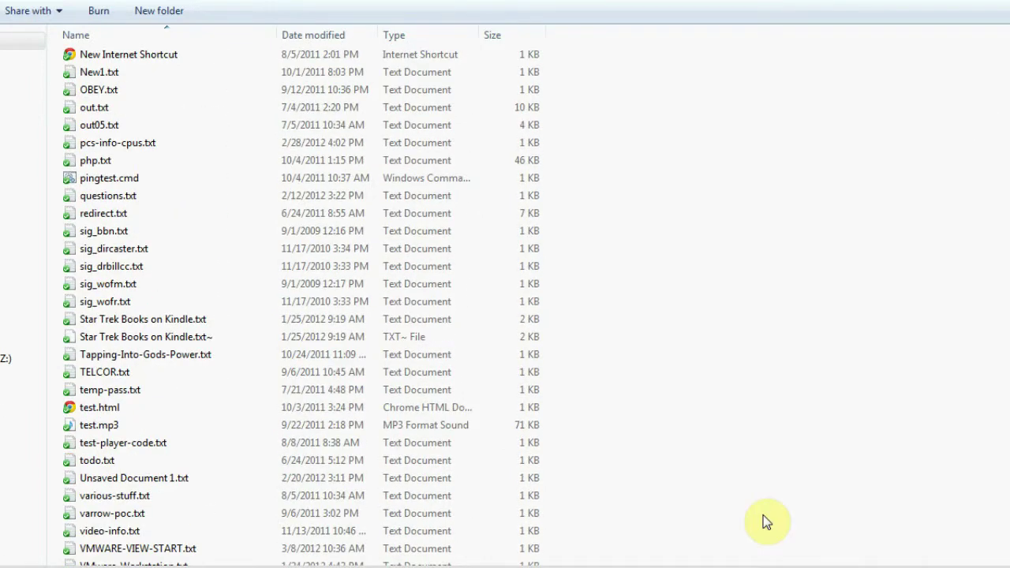
pyautogui.click(260, 565)
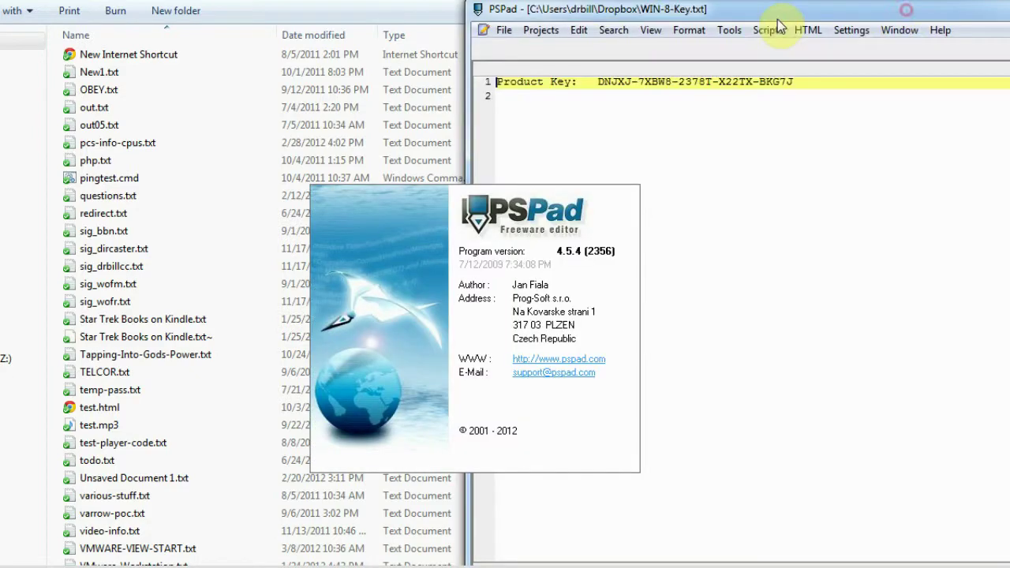
# Copy the product key from WIN-8-Key.txt and close PSPad
pyautogui.moveTo(906, 11); pyautogui.dragTo(505, 56)
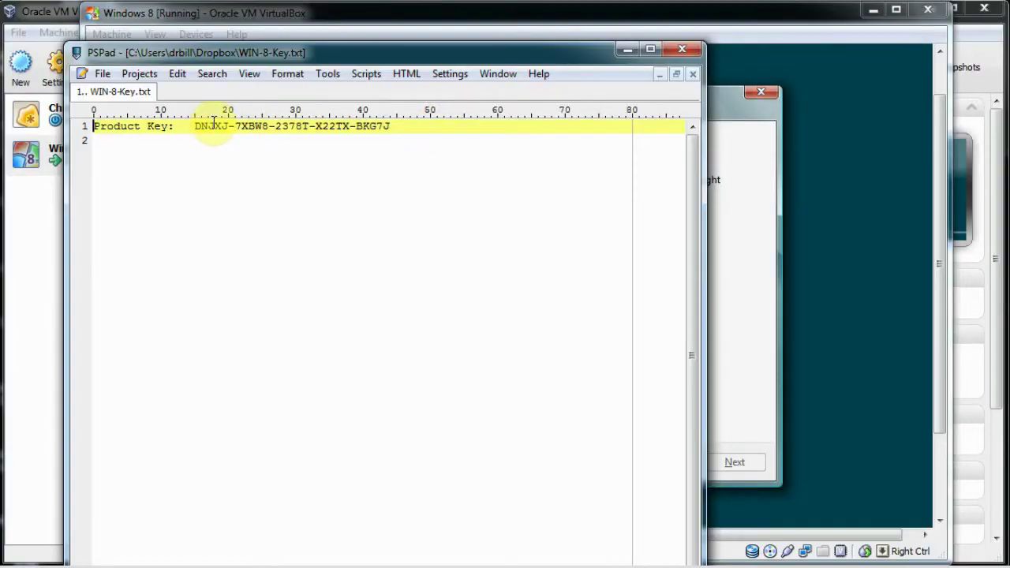
pyautogui.moveTo(195, 126); pyautogui.dragTo(390, 128)
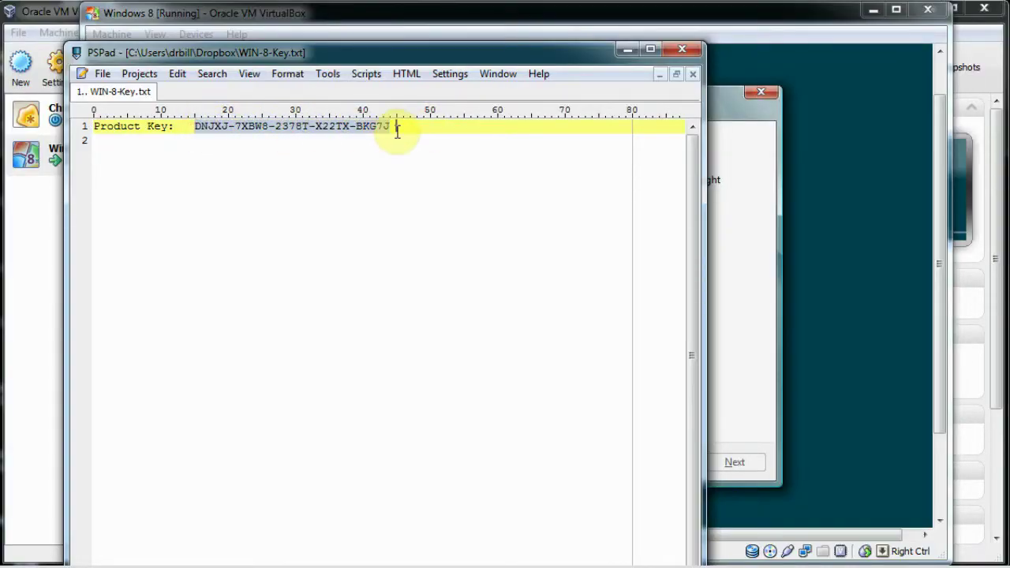
pyautogui.rightClick(361, 129)
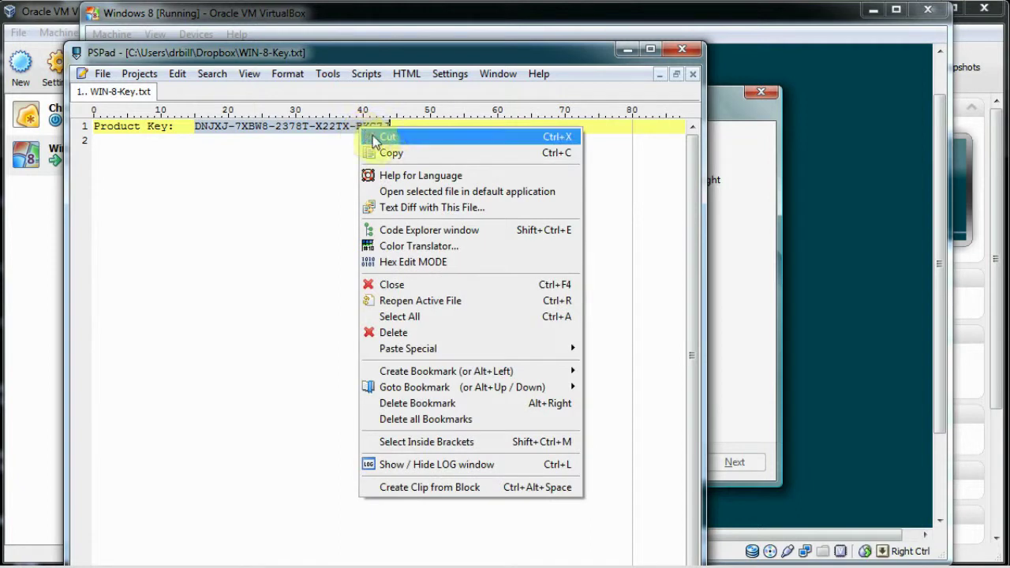
pyautogui.click(371, 153)
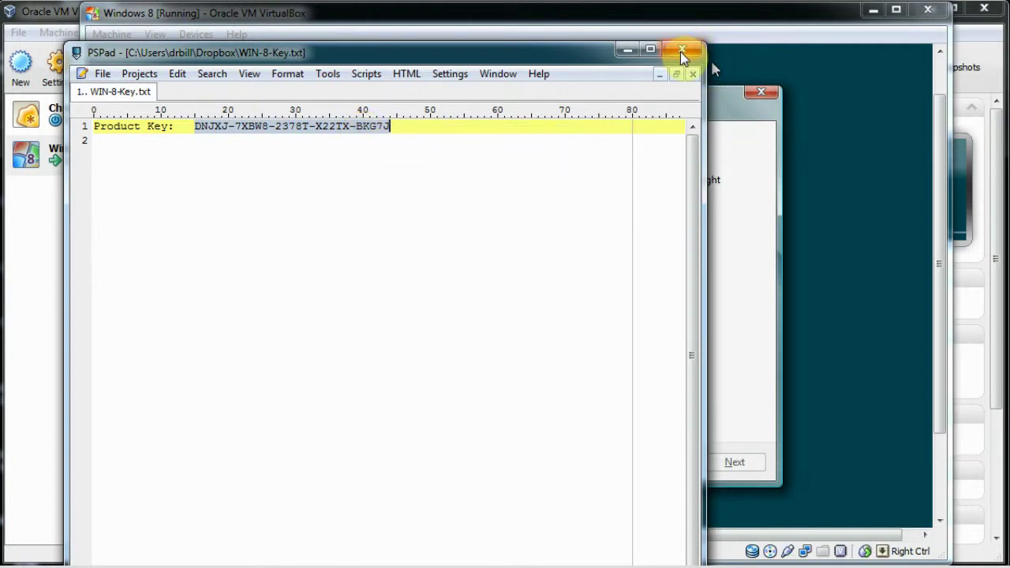
pyautogui.click(680, 52)
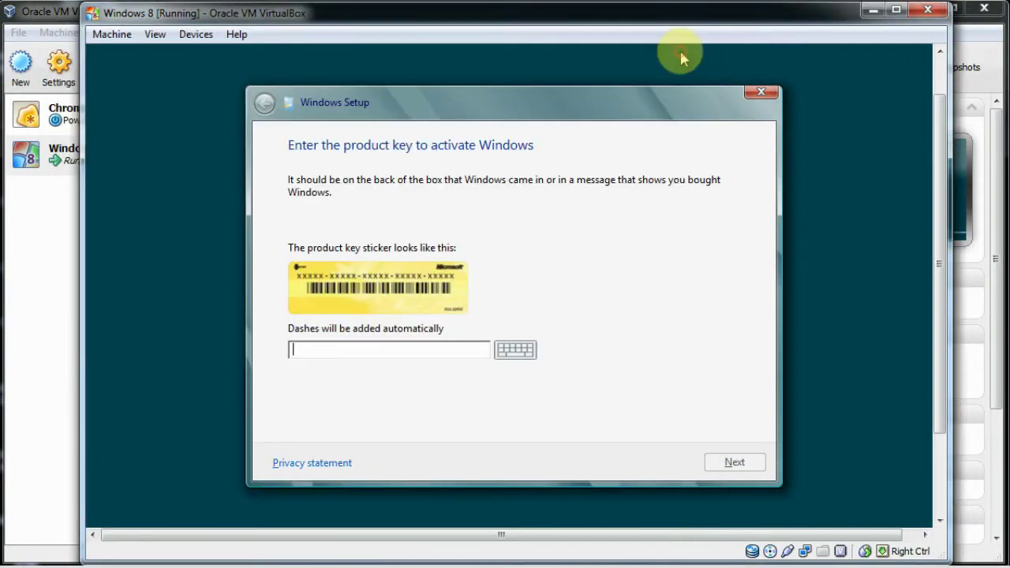
# Try pasting the product key into the empty Setup key field
pyautogui.rightClick(311, 355)
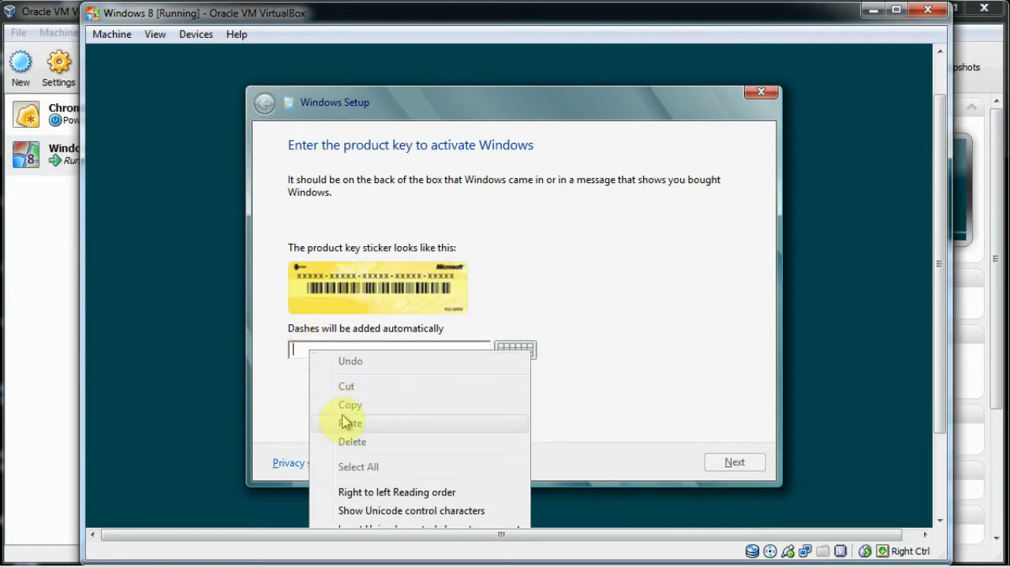
pyautogui.click(300, 352)
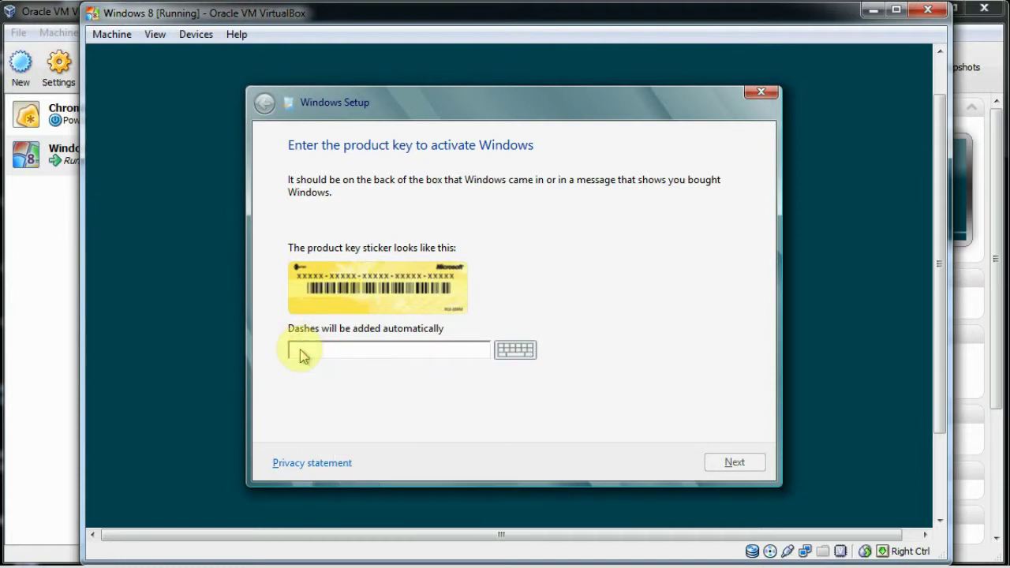
pyautogui.rightClick(305, 354)
pyautogui.click(319, 353)
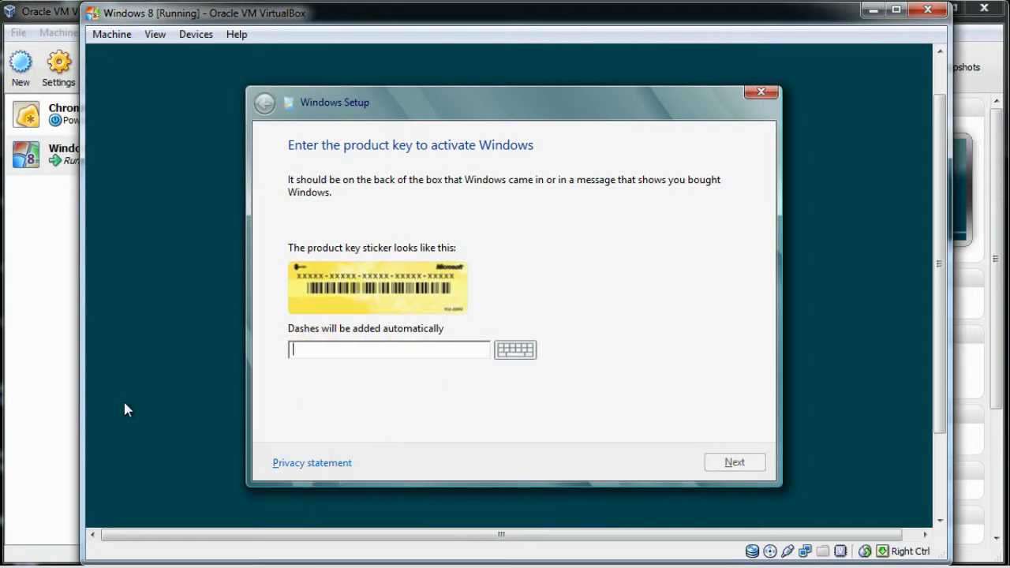
# Paste the product key into a new Notepad window on the host to check it
pyautogui.press('super')
pyautogui.click(10, 403)
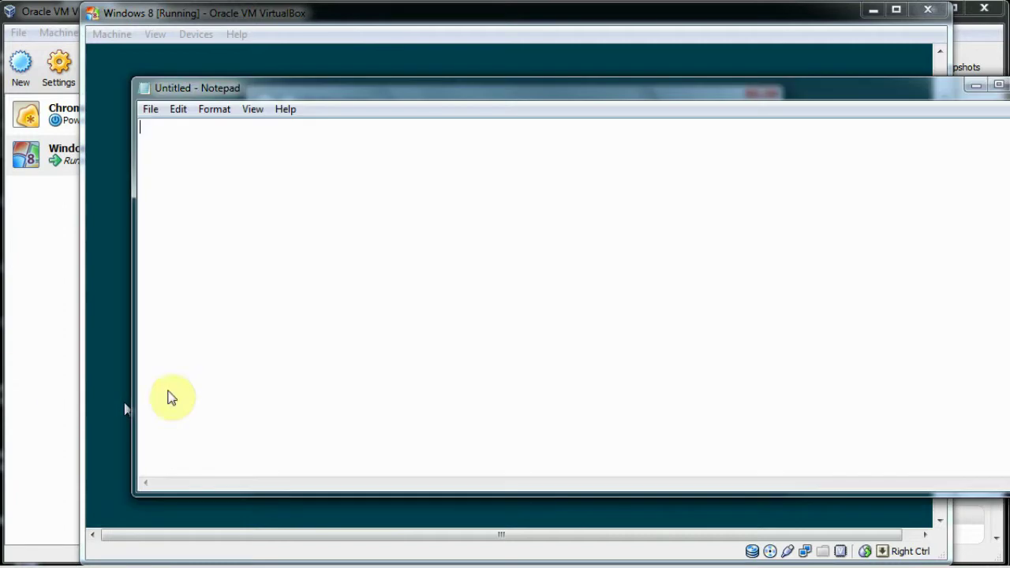
pyautogui.rightClick(435, 214)
pyautogui.click(474, 284)
pyautogui.moveTo(491, 97); pyautogui.dragTo(713, 523)
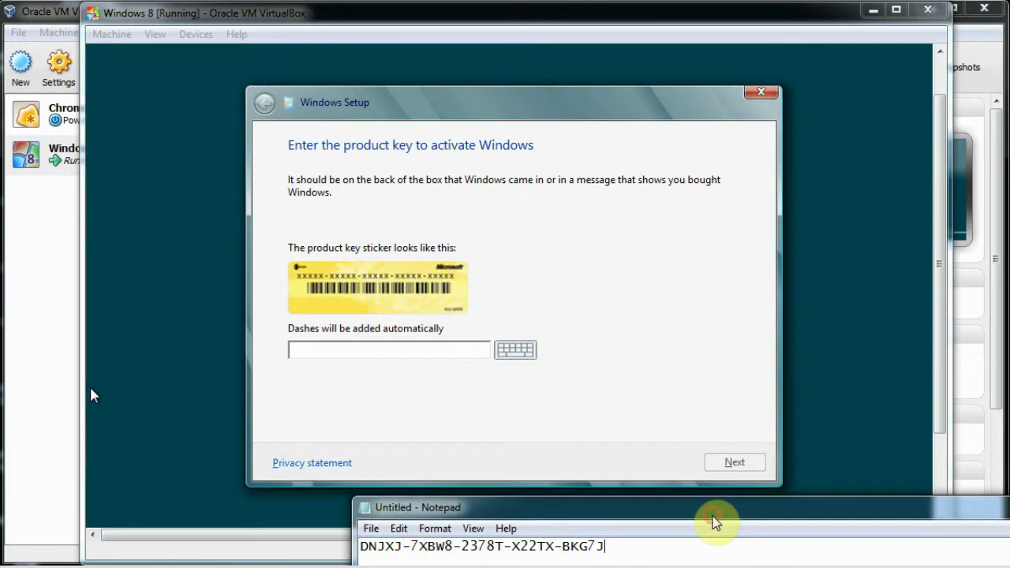
# Type the Windows 8 product key into the Setup key field
pyautogui.click(313, 353)
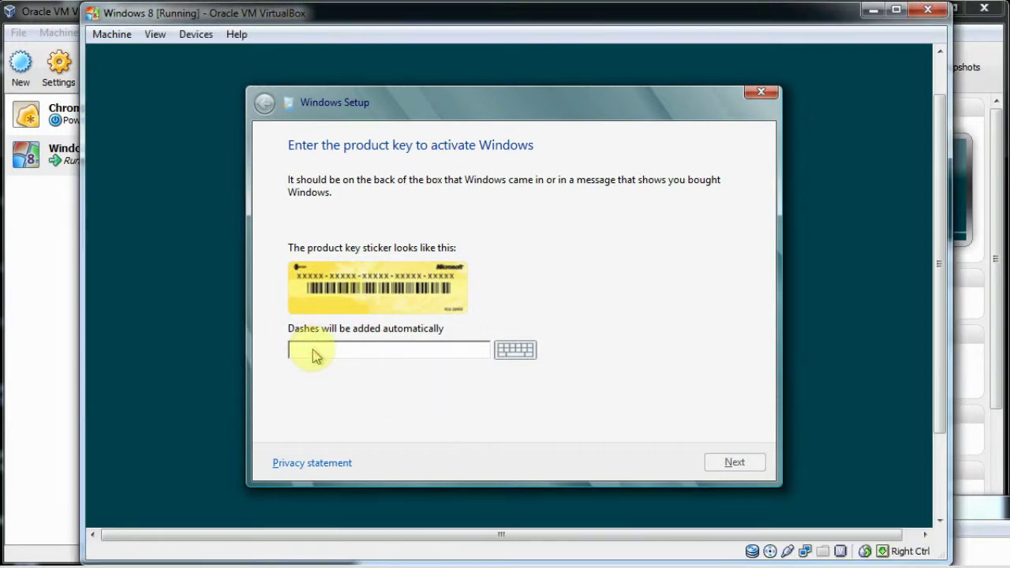
pyautogui.hotkey('alt', 'Tab')
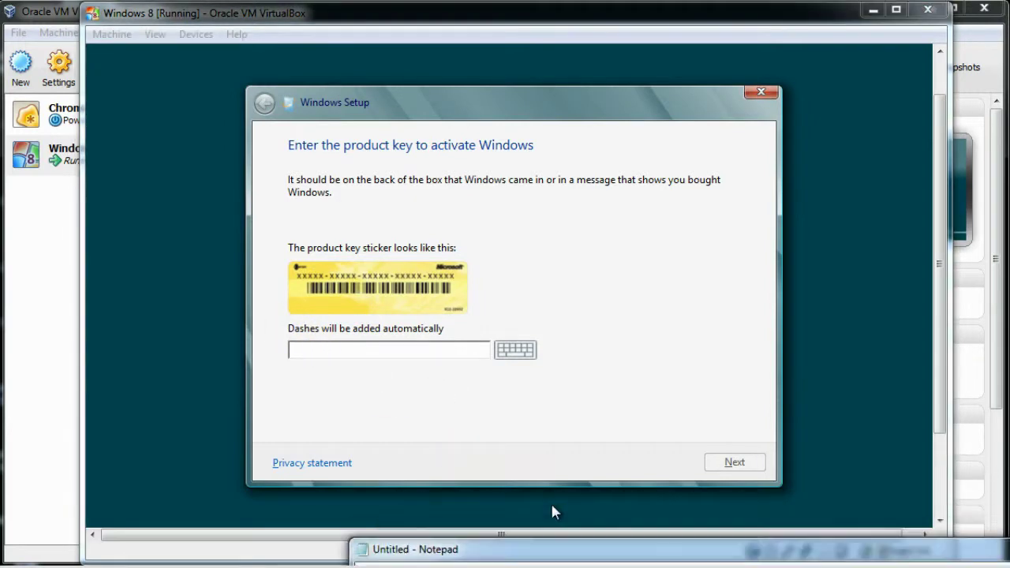
pyautogui.click(359, 351)
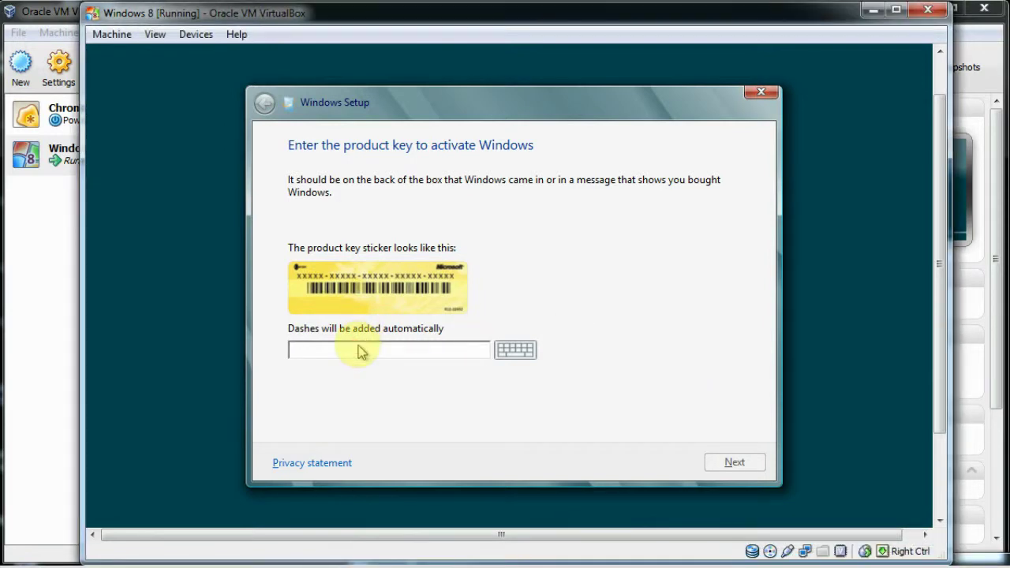
pyautogui.write('DNJXJ-7XBW8')
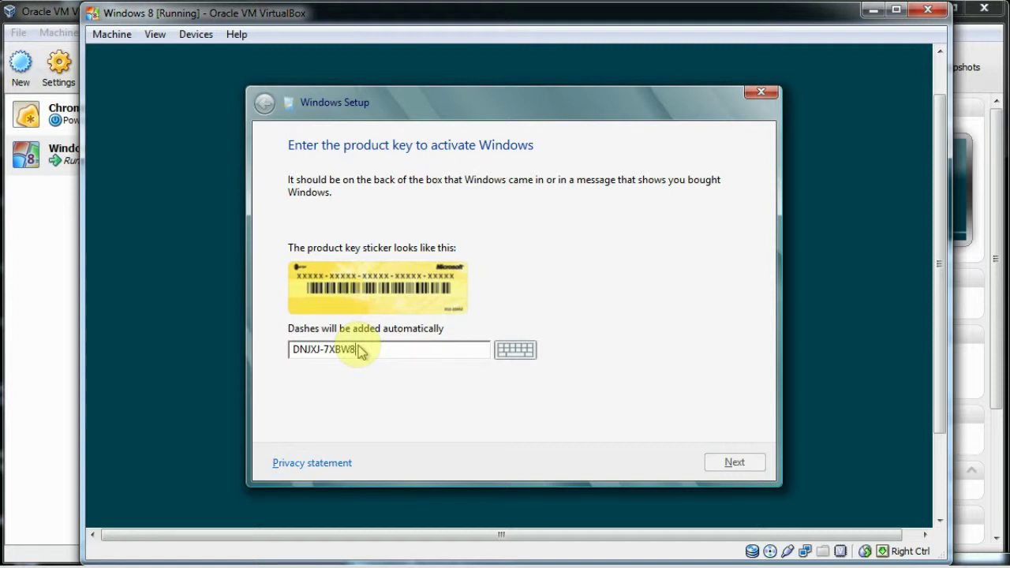
pyautogui.write('-2378T-X22TX-BKG')
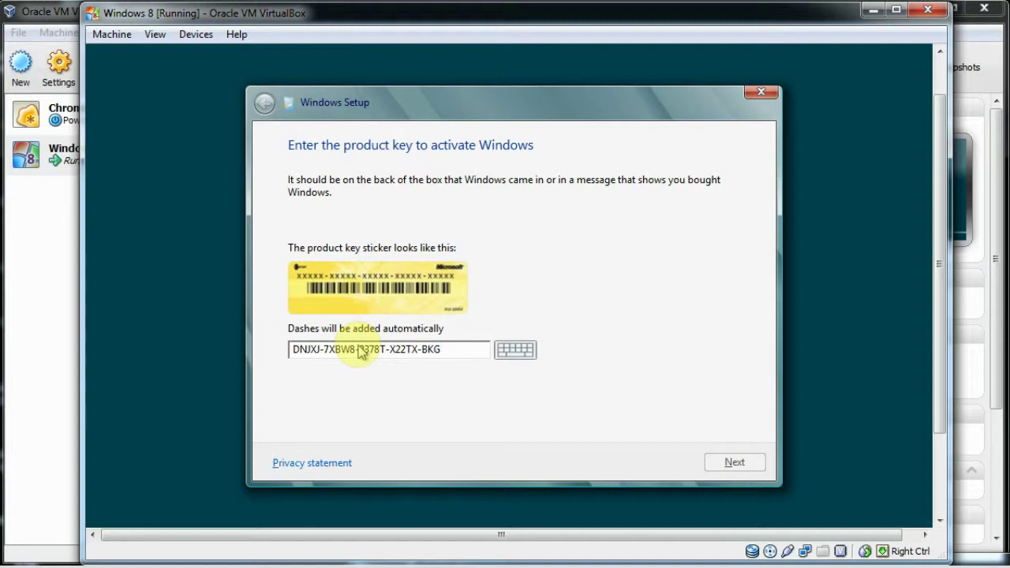
pyautogui.write('7J')
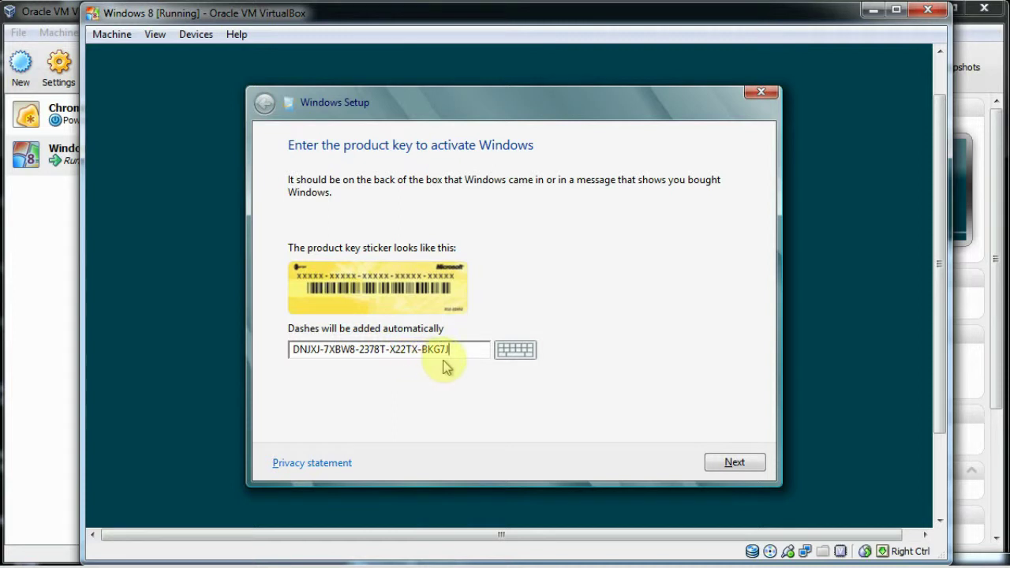
# Submit the key, accept the license terms and choose 'Custom: Install Windows only (advanced)'
pyautogui.click(724, 460)
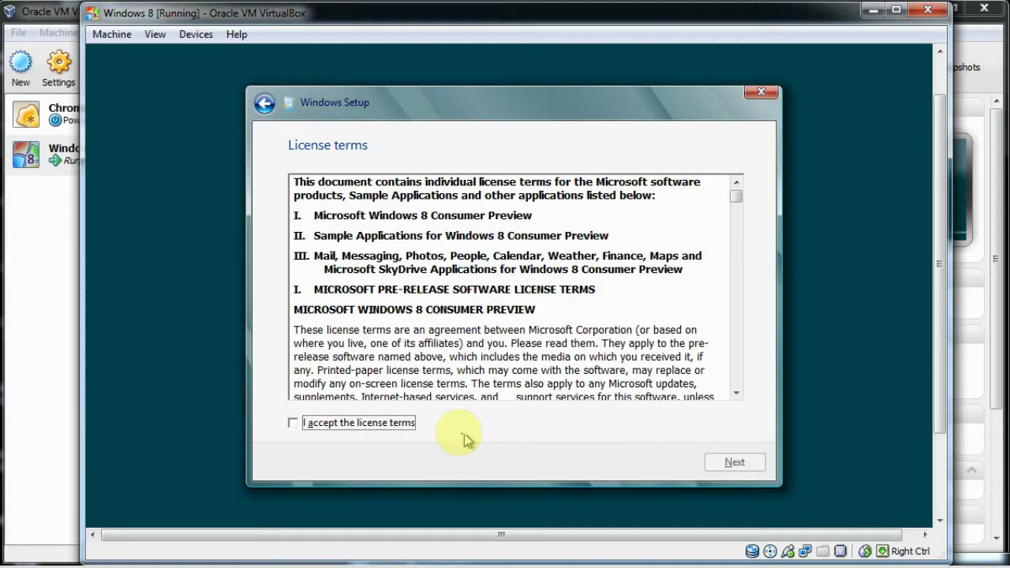
pyautogui.click(386, 431)
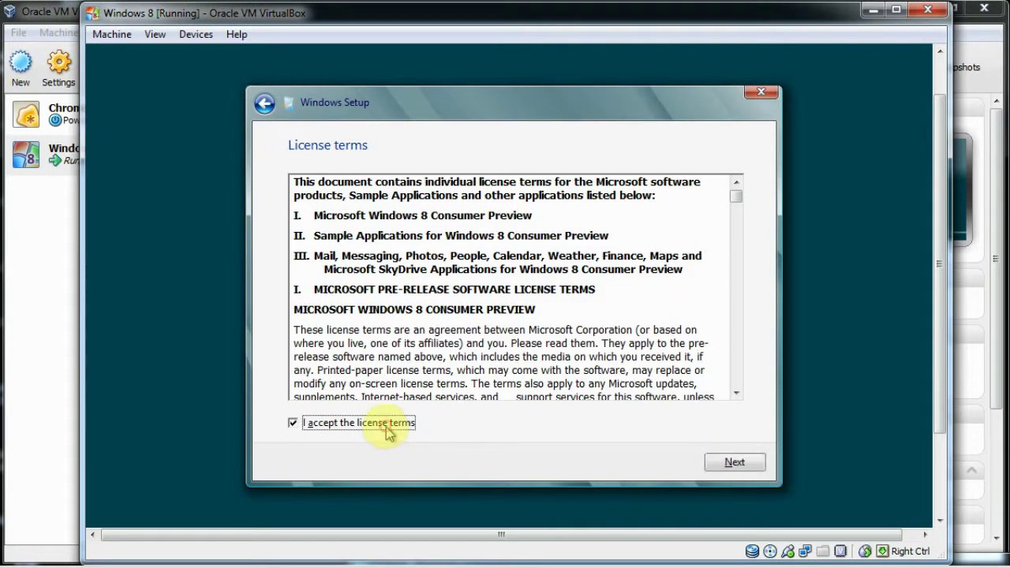
pyautogui.click(733, 462)
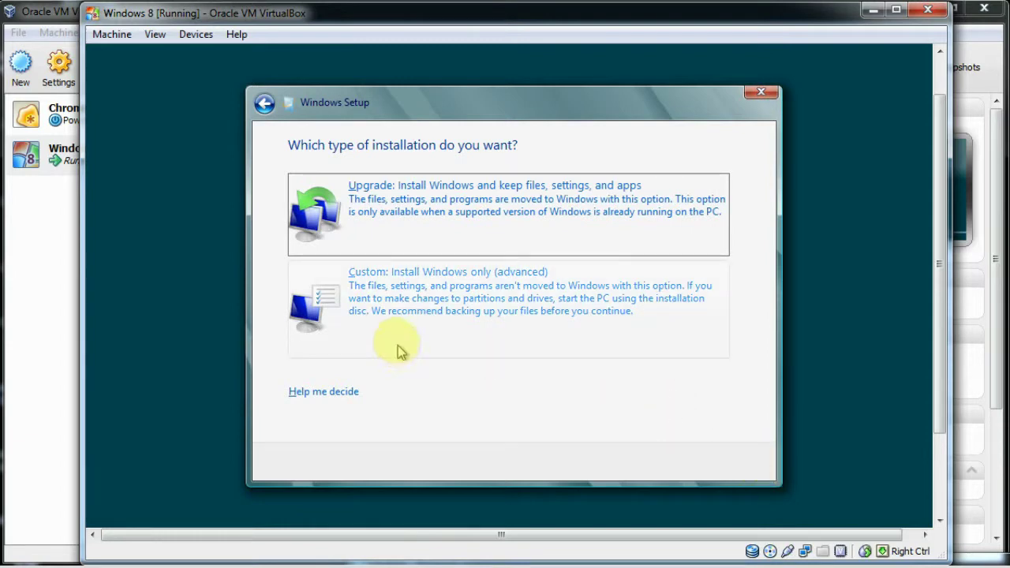
pyautogui.click(419, 294)
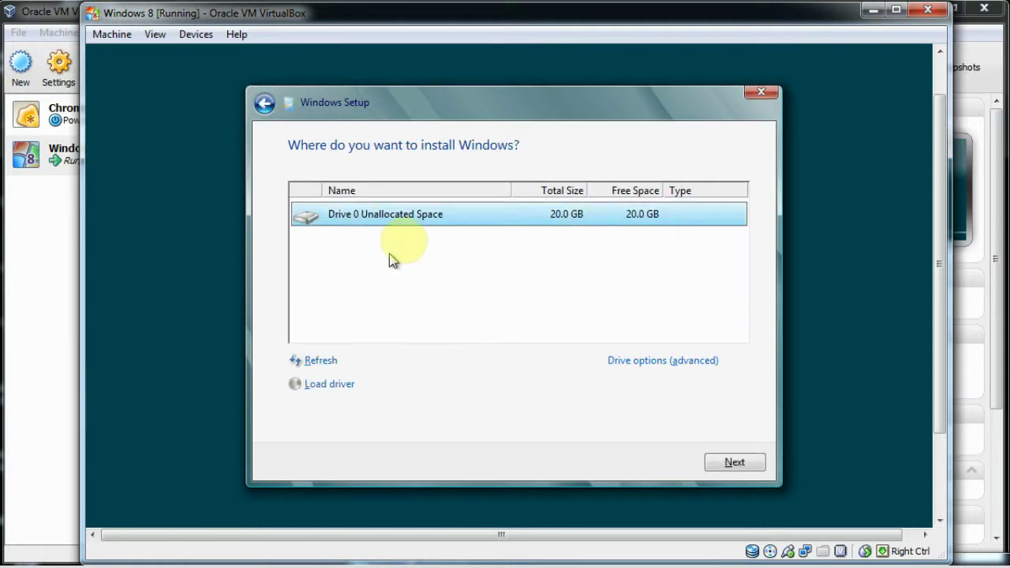
# Install Windows onto Drive 0's unallocated space and let the VM restart
pyautogui.click(749, 463)
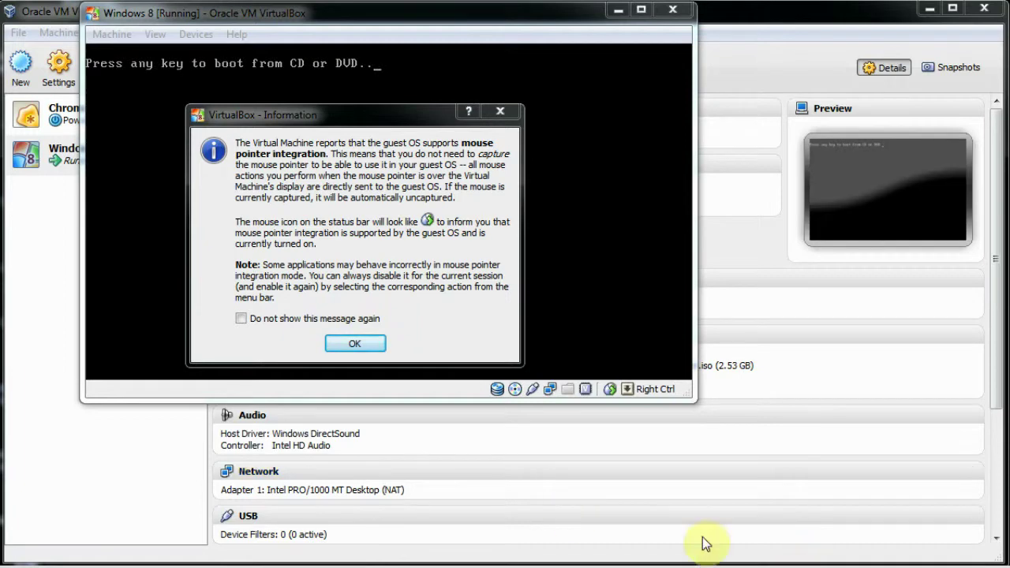
# Dismiss the mouse integration and 32-bit colour notices so Windows continues booting
pyautogui.click(368, 348)
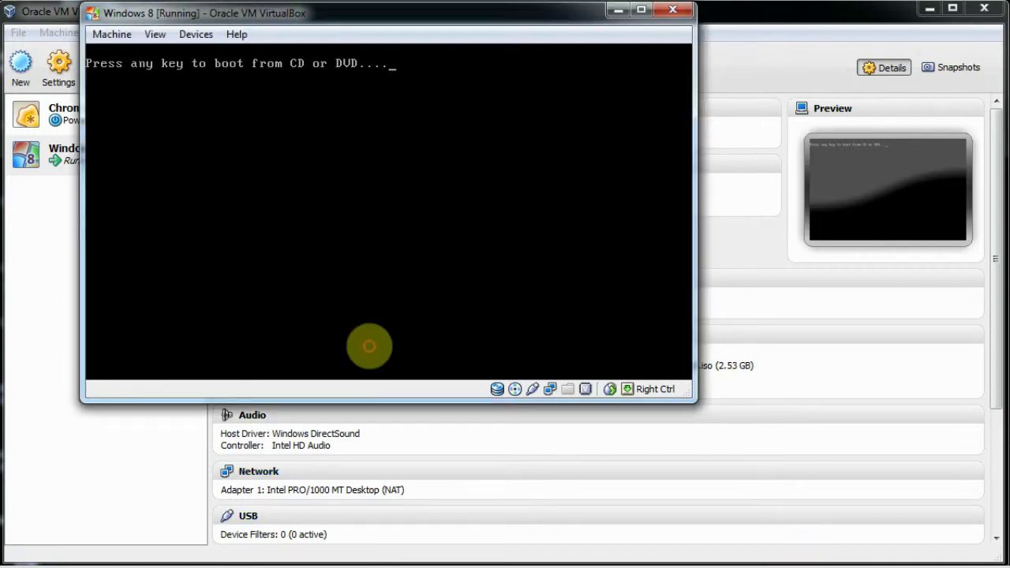
pyautogui.press('Return')
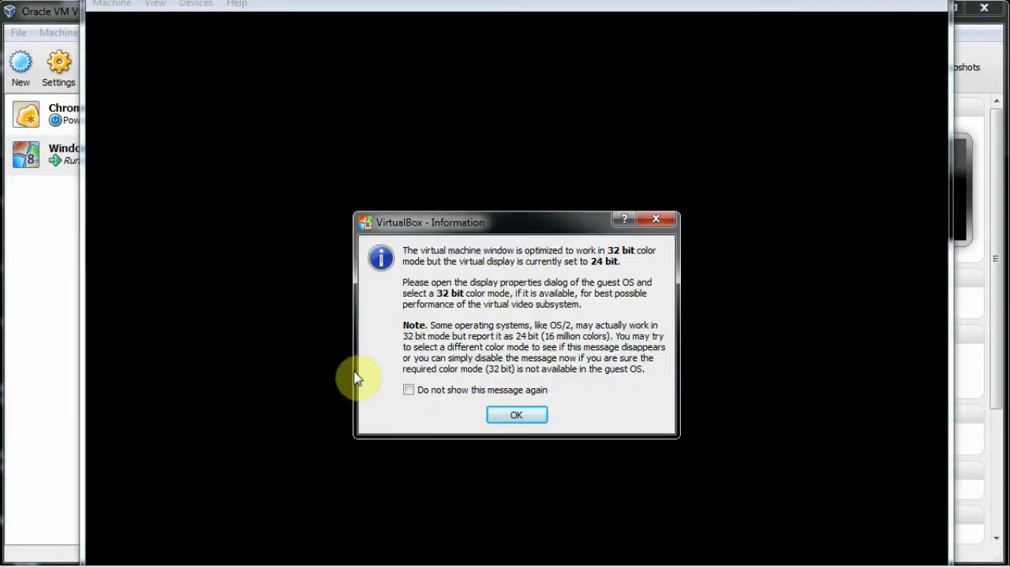
pyautogui.click(512, 418)
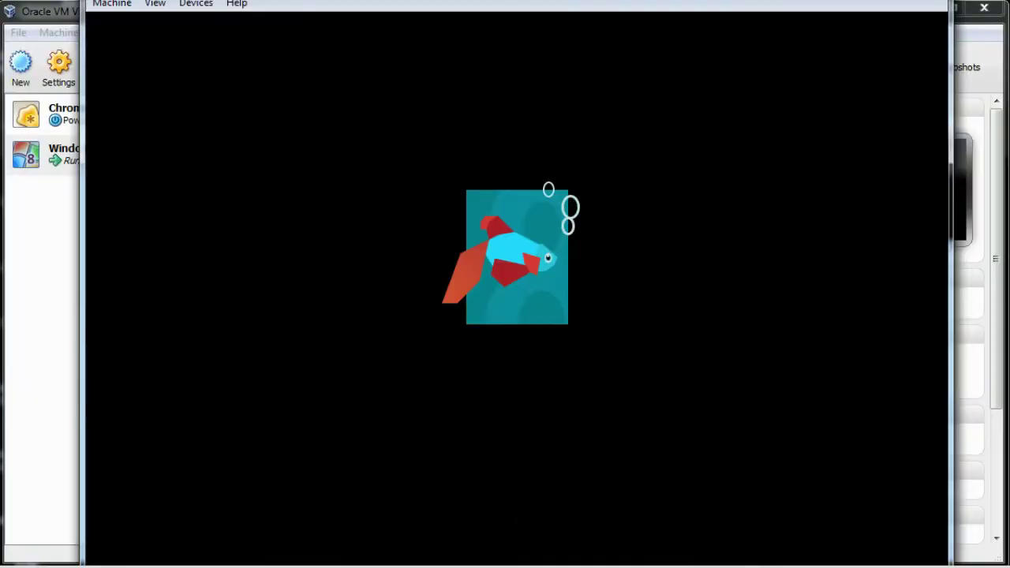
# Enlarge the VM window by its corner grip and close the remaining mouse integration notice
pyautogui.moveTo(951, 565); pyautogui.dragTo(997, 557)
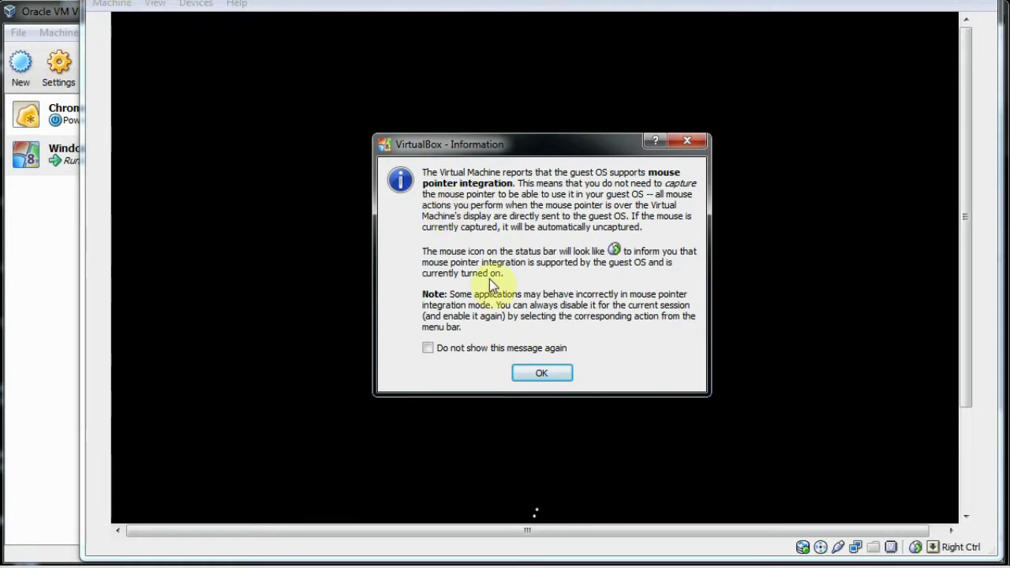
pyautogui.click(549, 374)
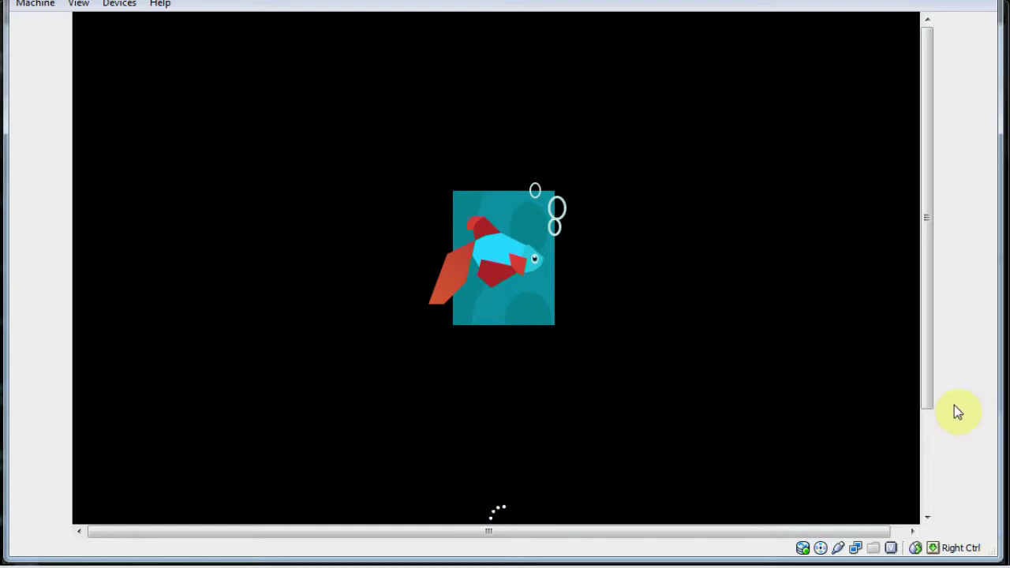
pyautogui.moveTo(931, 400); pyautogui.dragTo(930, 445)
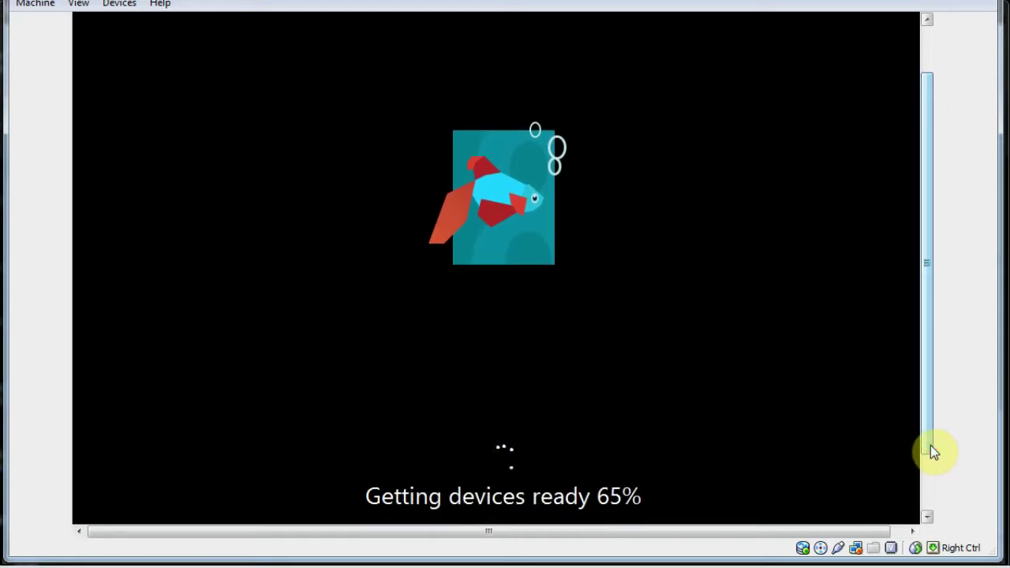